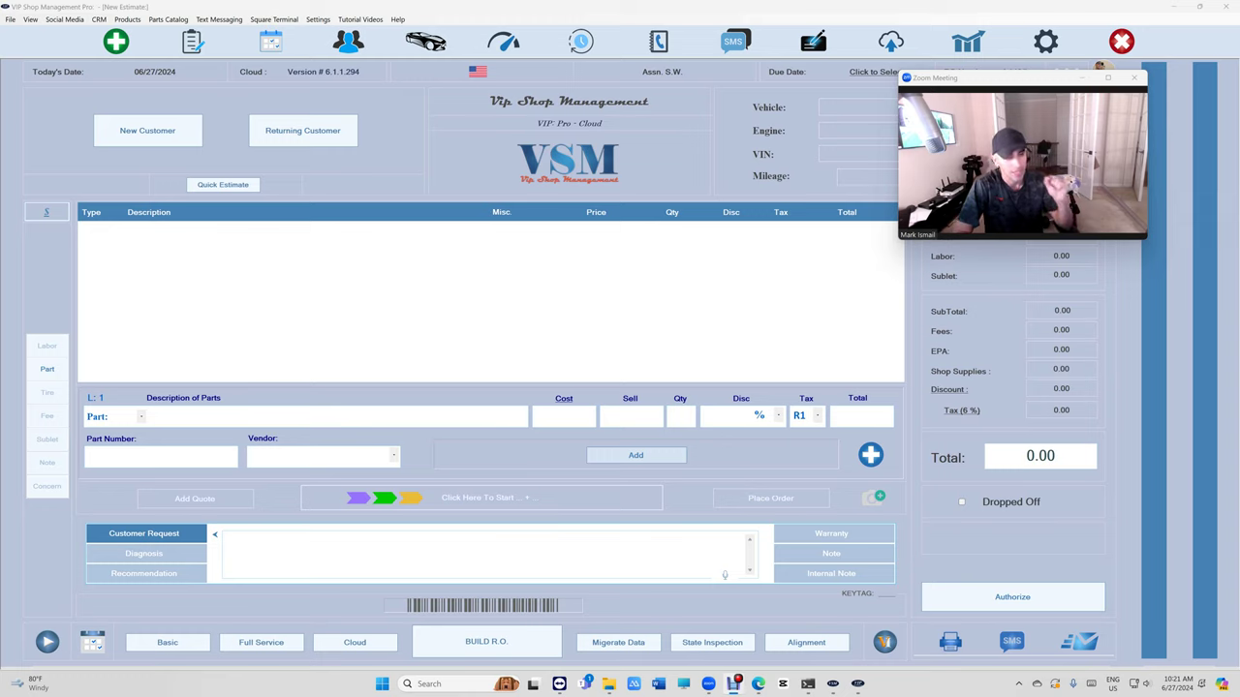
# - Bring up the Start a New Estimate panel from the toolbar's new-estimate icon
pyautogui.moveTo(1003, 89)
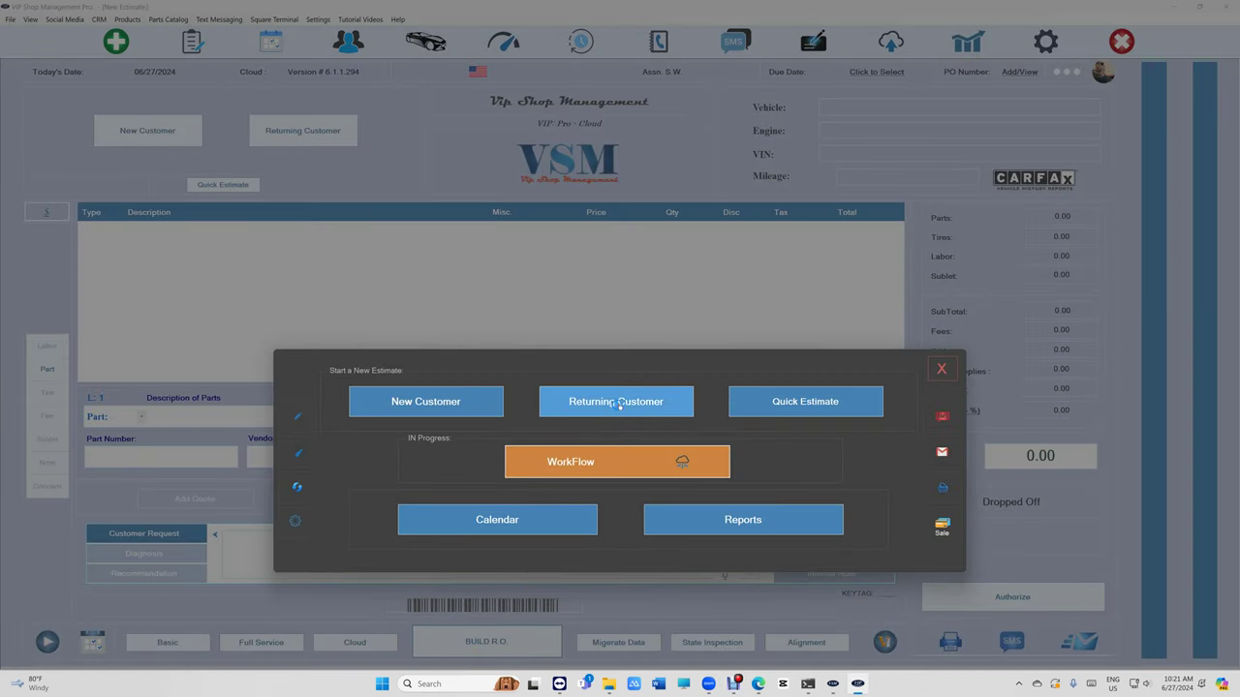
# - Find the returning customer by name, pick their 2018 Jeep, and create a new estimate
pyautogui.click(620, 405)
pyautogui.write('mark is')
pyautogui.click(620, 201)
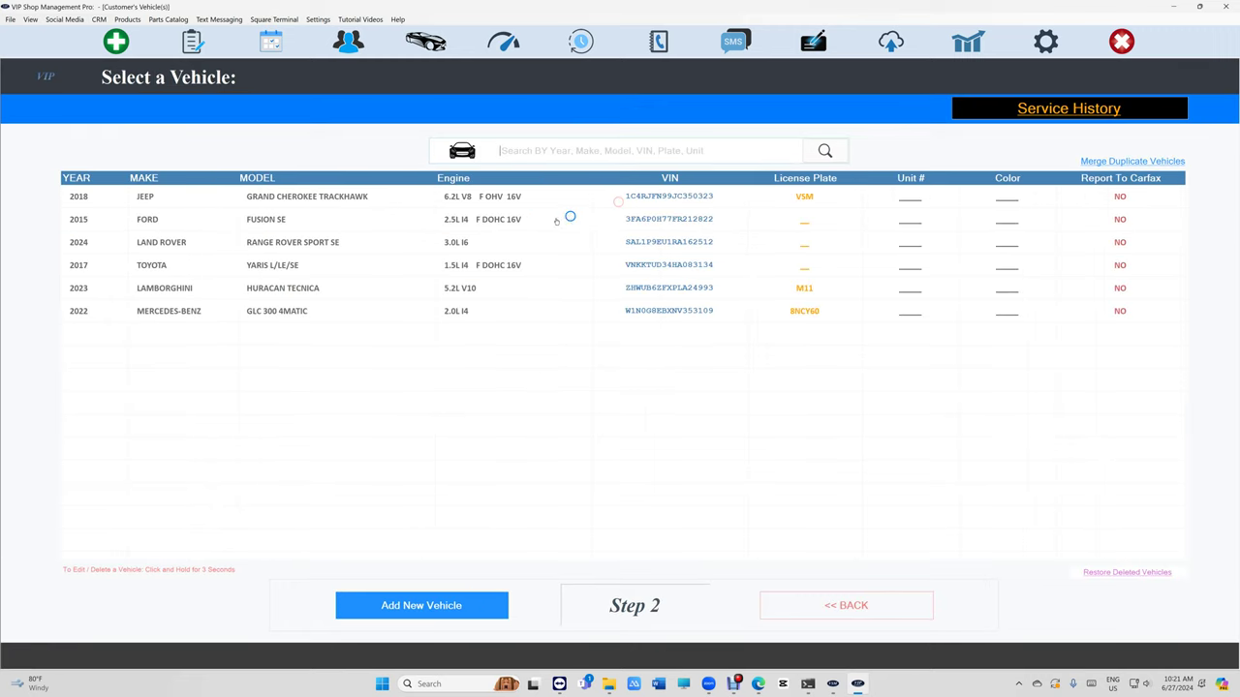
pyautogui.click(561, 201)
pyautogui.click(798, 392)
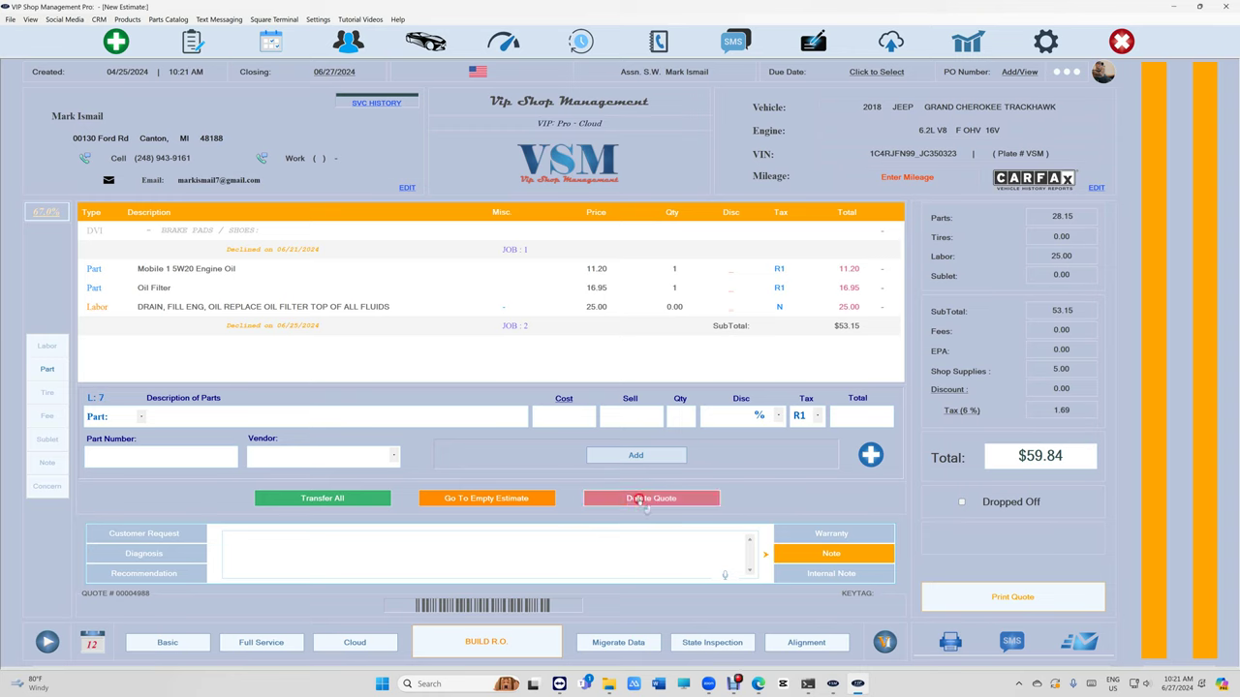
# - Delete the old quote's parts and labor and set the item type to Concern
pyautogui.click(629, 501)
pyautogui.click(691, 358)
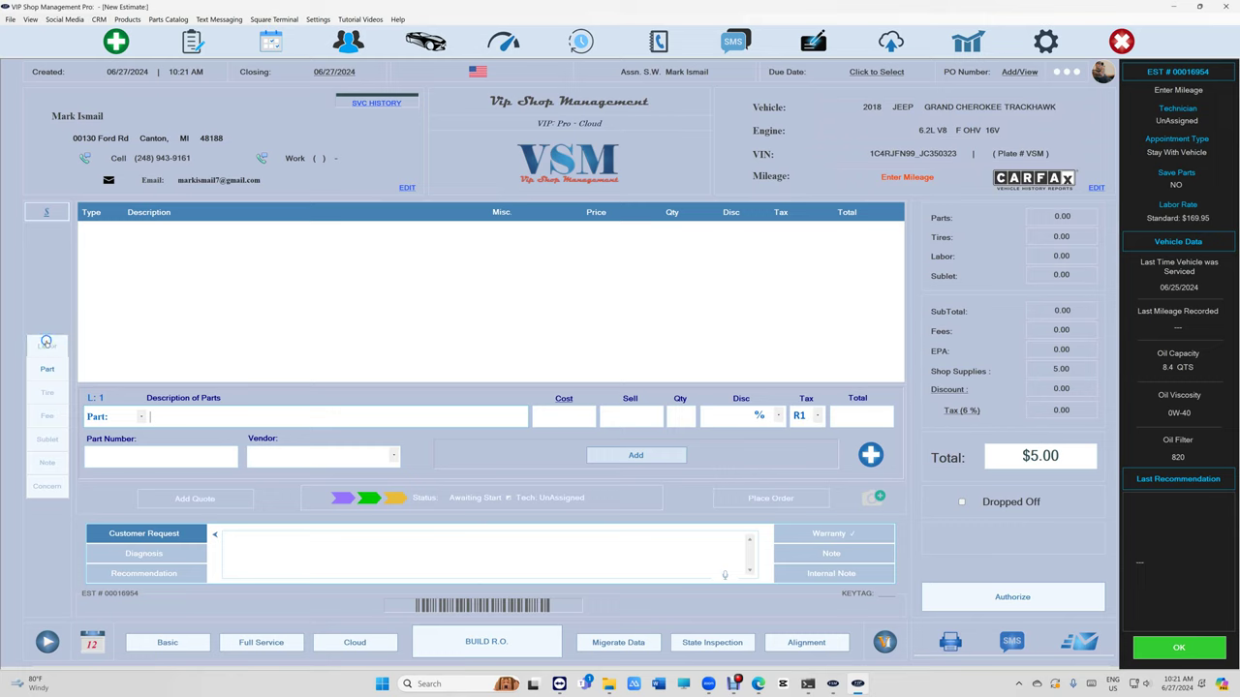
pyautogui.click(46, 345)
pyautogui.click(46, 369)
pyautogui.click(49, 393)
pyautogui.click(47, 415)
pyautogui.click(46, 439)
pyautogui.click(48, 463)
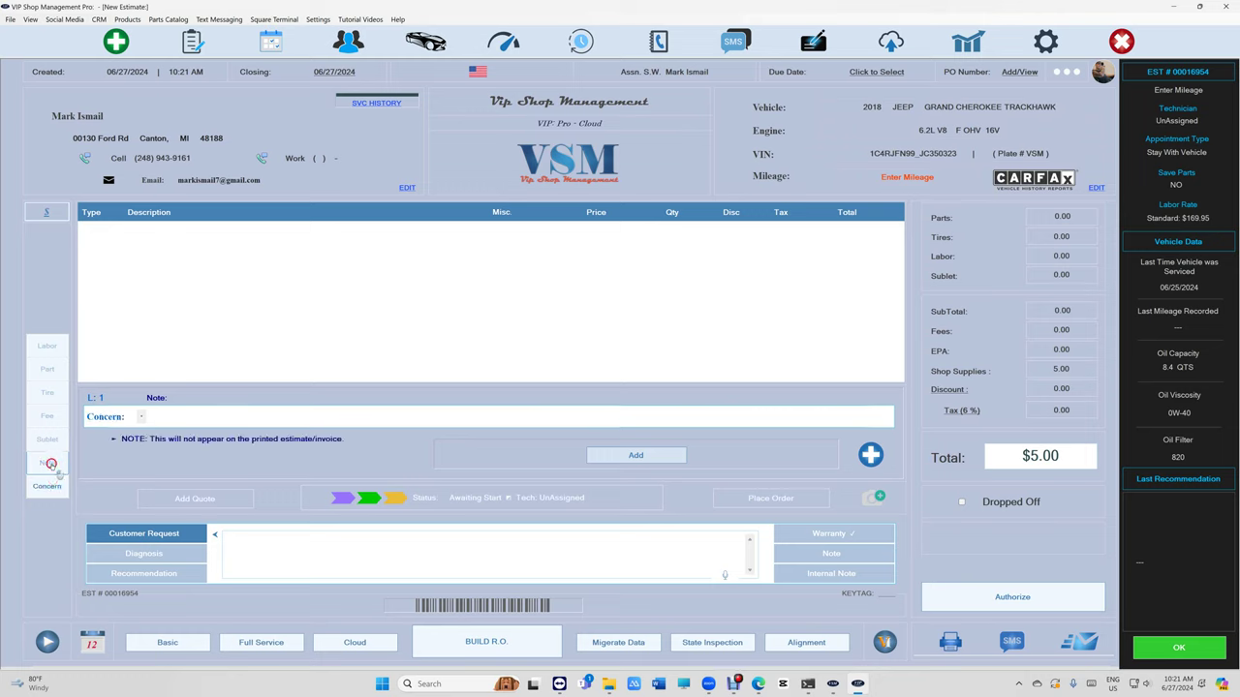
pyautogui.click(48, 485)
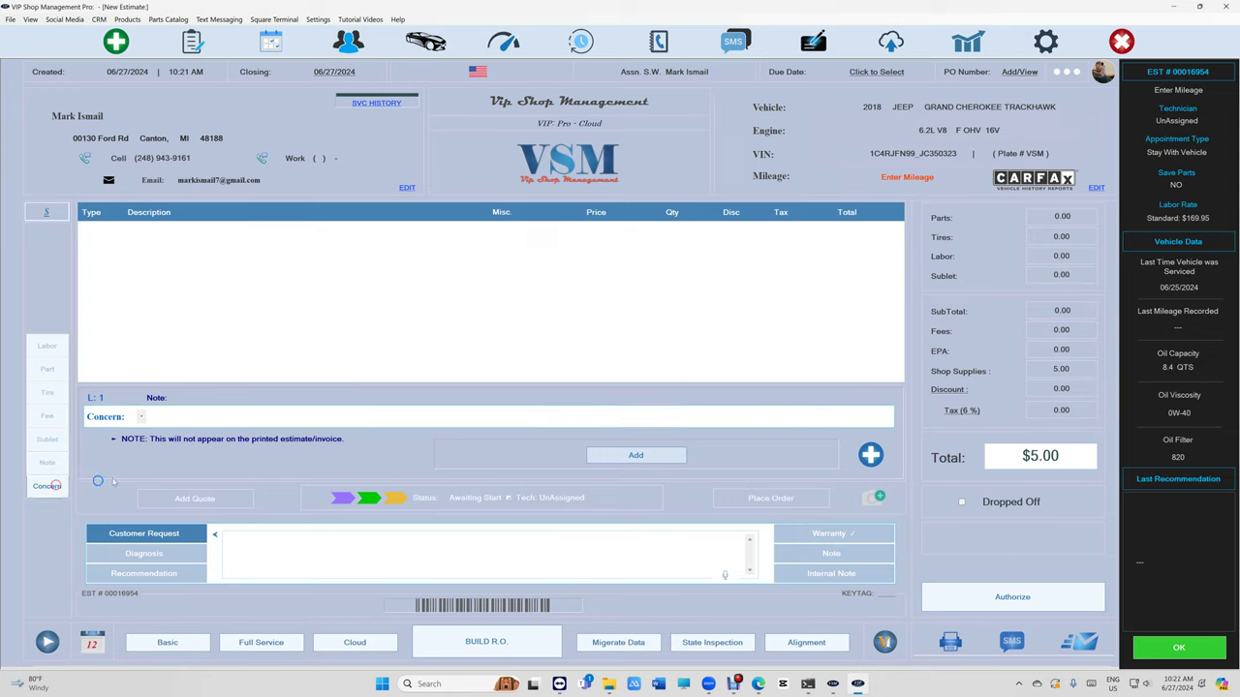
# - Add the concerns 'Do an oil change' and 'Do an alignment' to the estimate
pyautogui.click(272, 418)
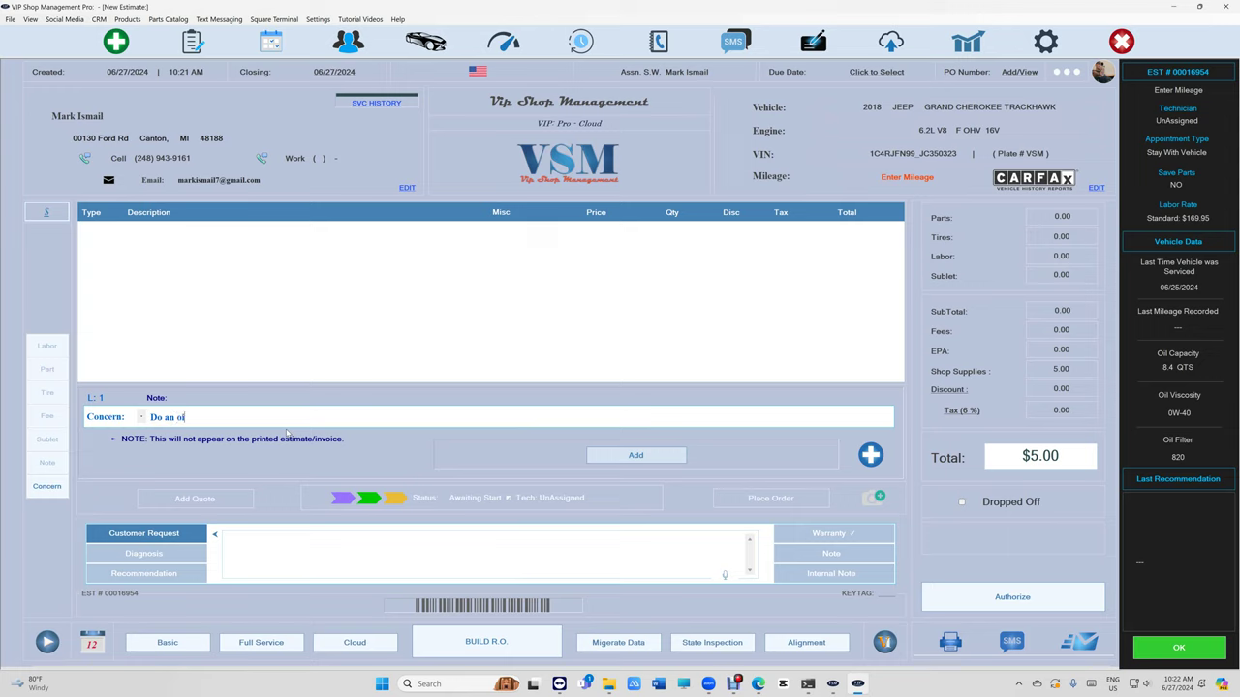
pyautogui.write('Do an oil change')
pyautogui.hotkey('ctrl', 'a')
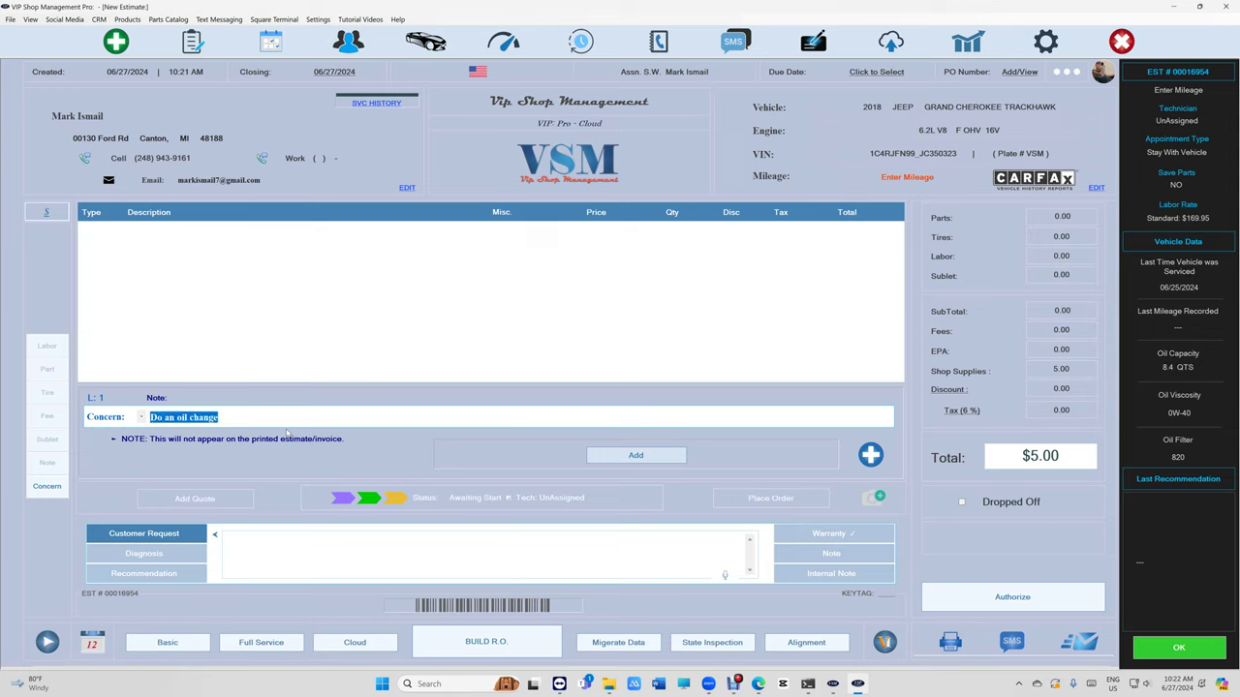
pyautogui.press('Return')
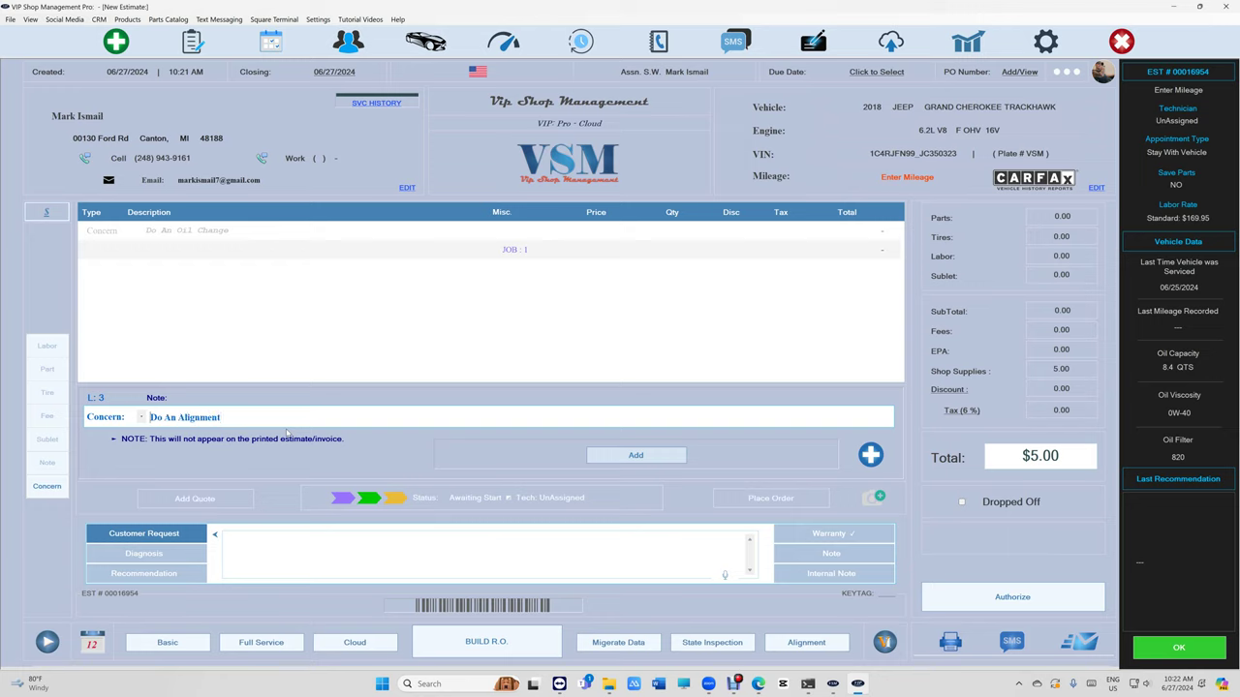
pyautogui.press('Return')
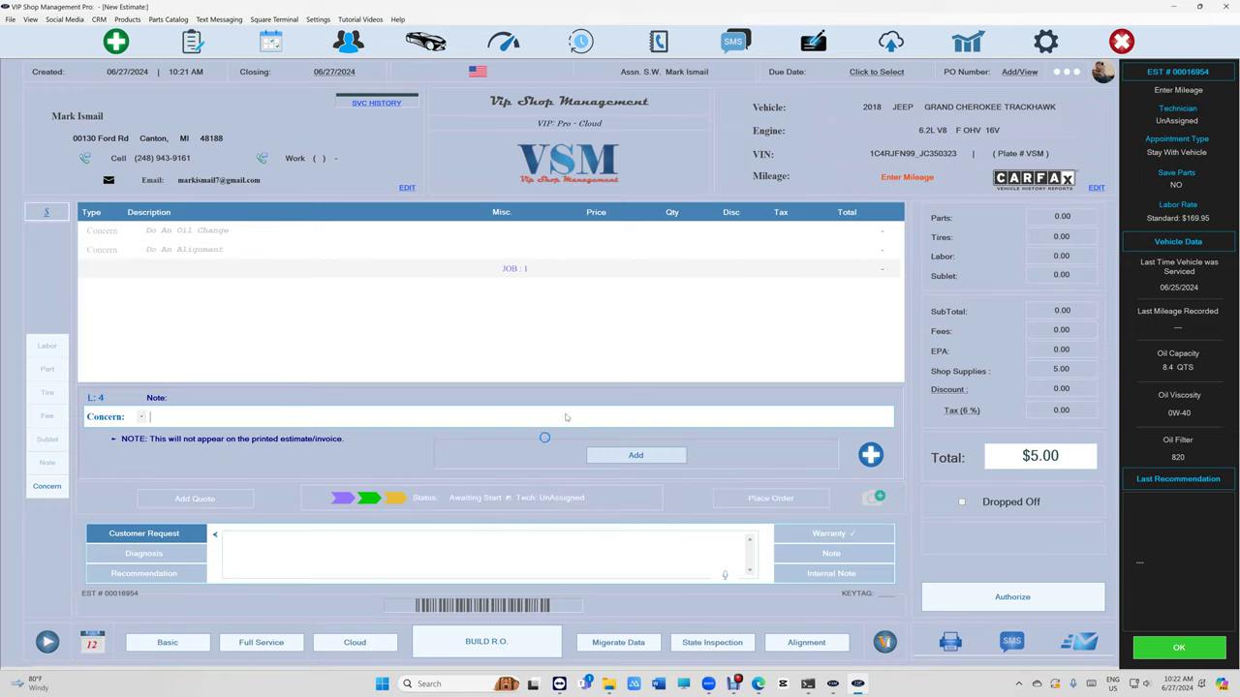
pyautogui.click(356, 224)
# - Start the digital vehicle inspection, failing engine oil and passing all other under-hood items
pyautogui.click(884, 642)
pyautogui.click(416, 317)
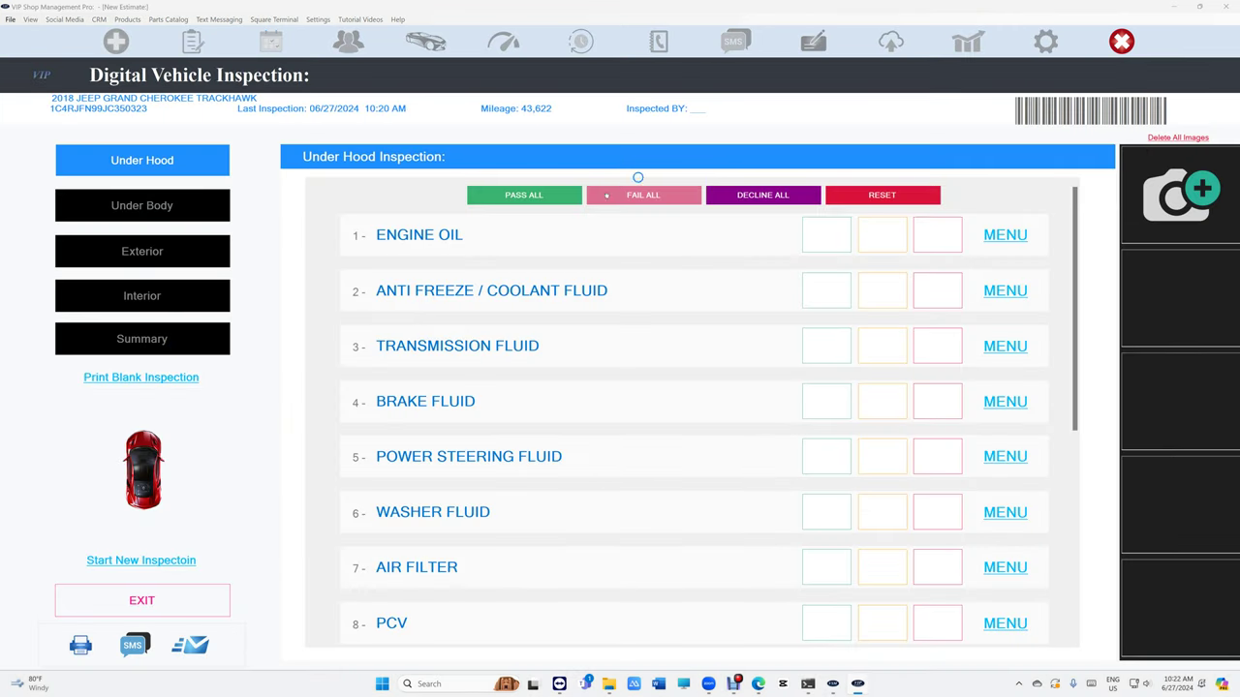
pyautogui.click(937, 234)
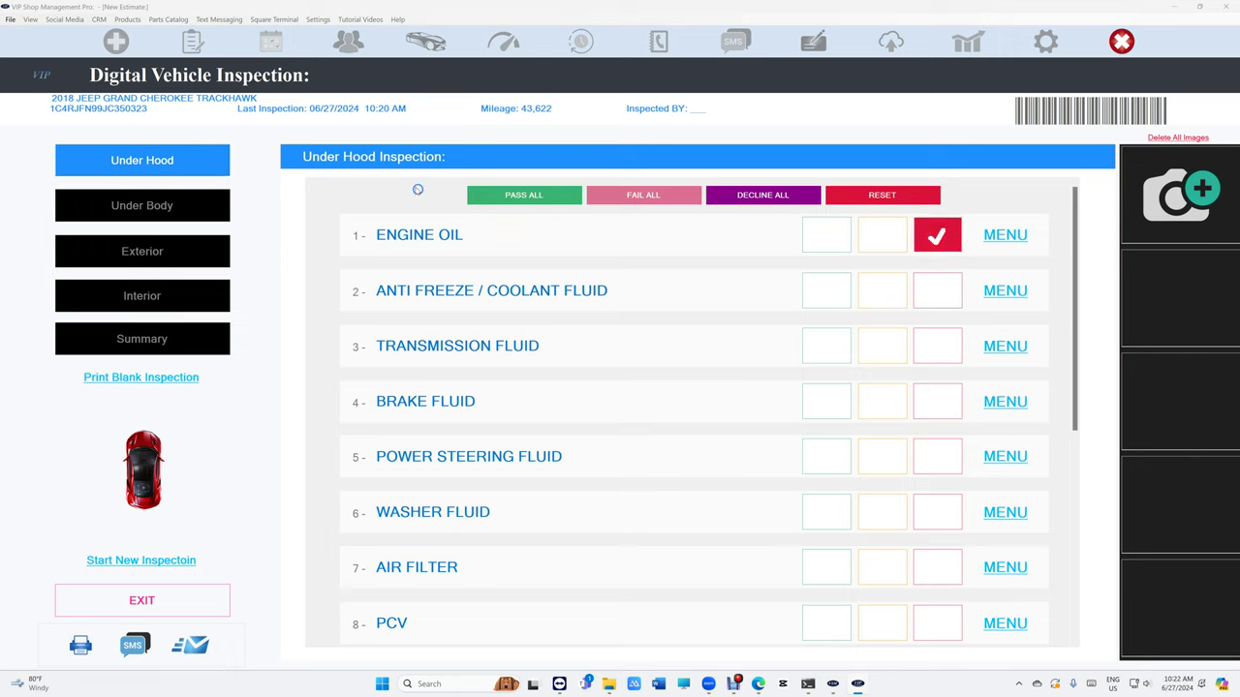
pyautogui.click(523, 195)
# - Fail brake pads, brake rotors and tires, pass remaining under-body and exterior items, and view the summary
pyautogui.click(130, 204)
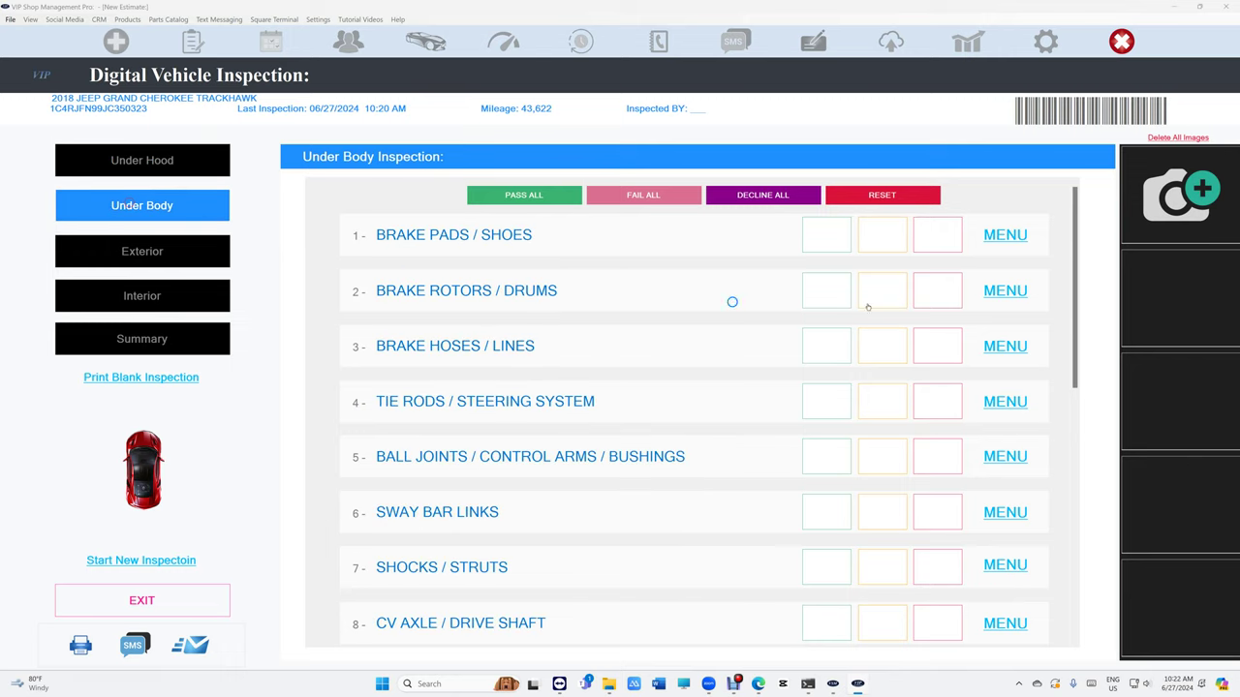
pyautogui.click(937, 234)
pyautogui.click(937, 290)
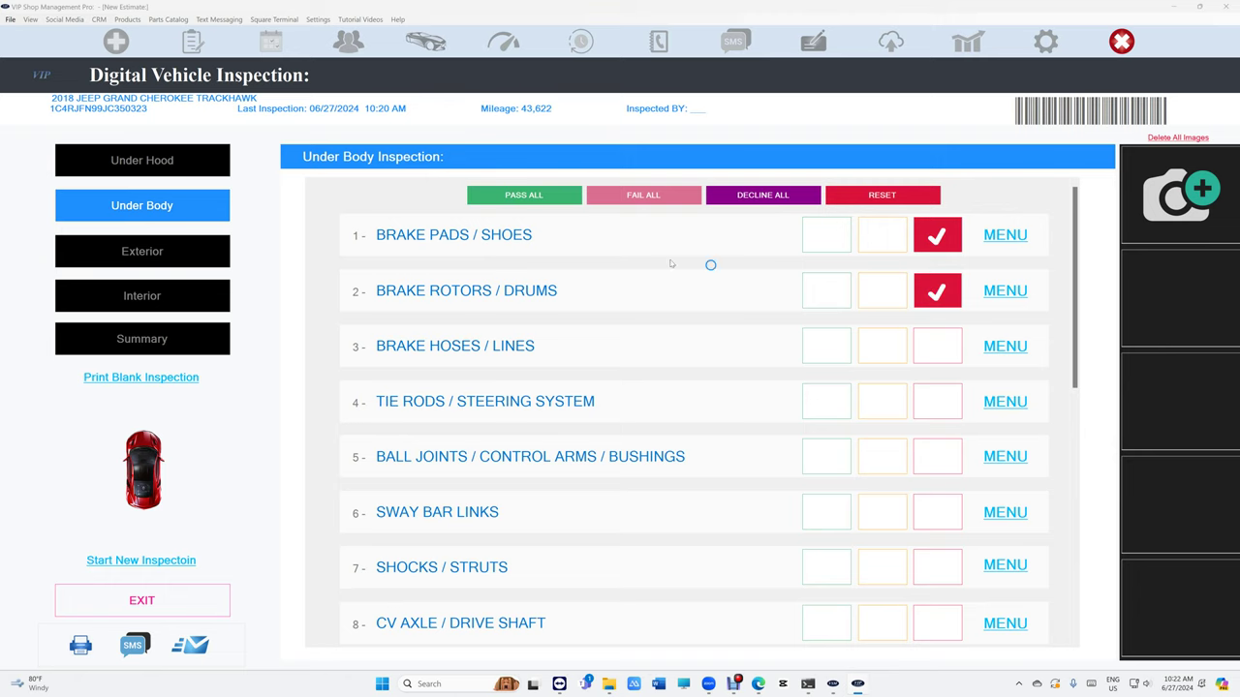
pyautogui.click(523, 198)
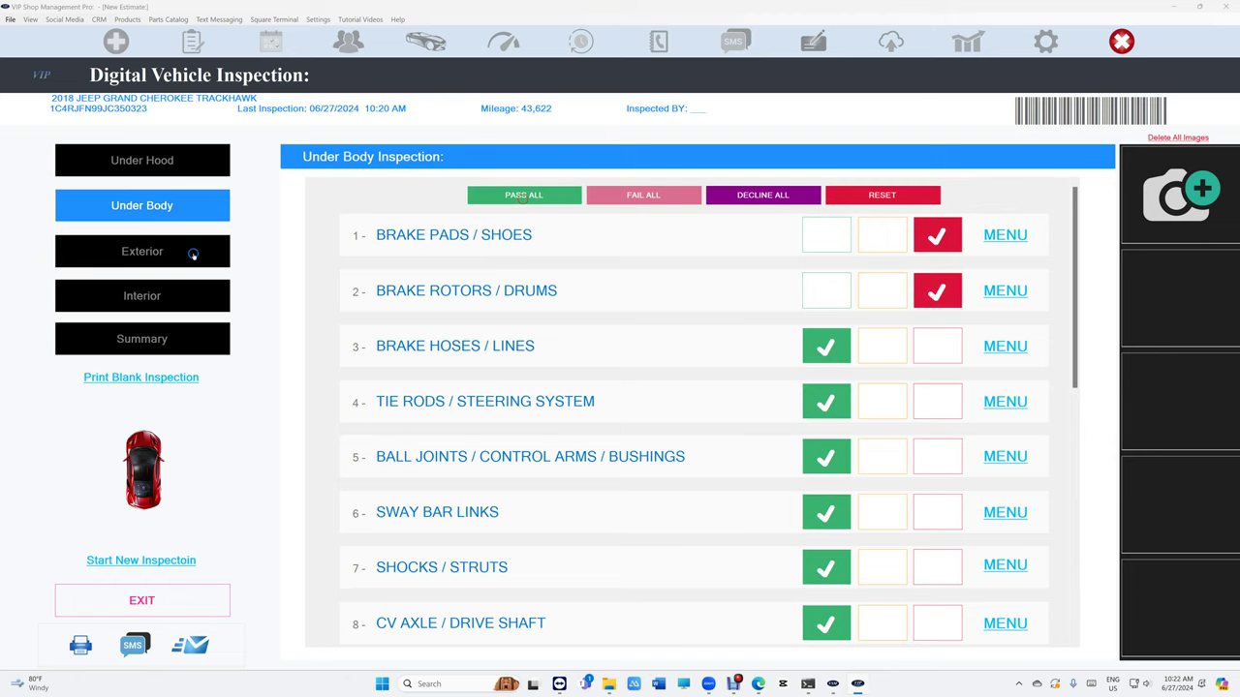
pyautogui.click(194, 253)
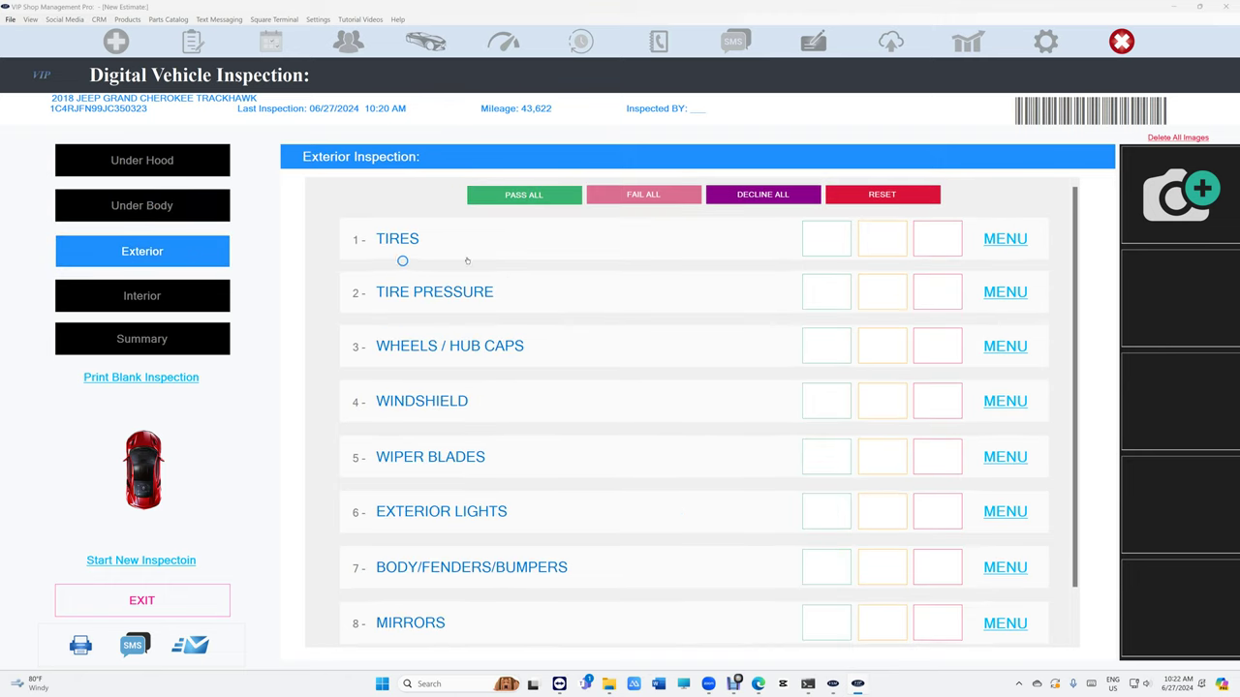
pyautogui.click(946, 247)
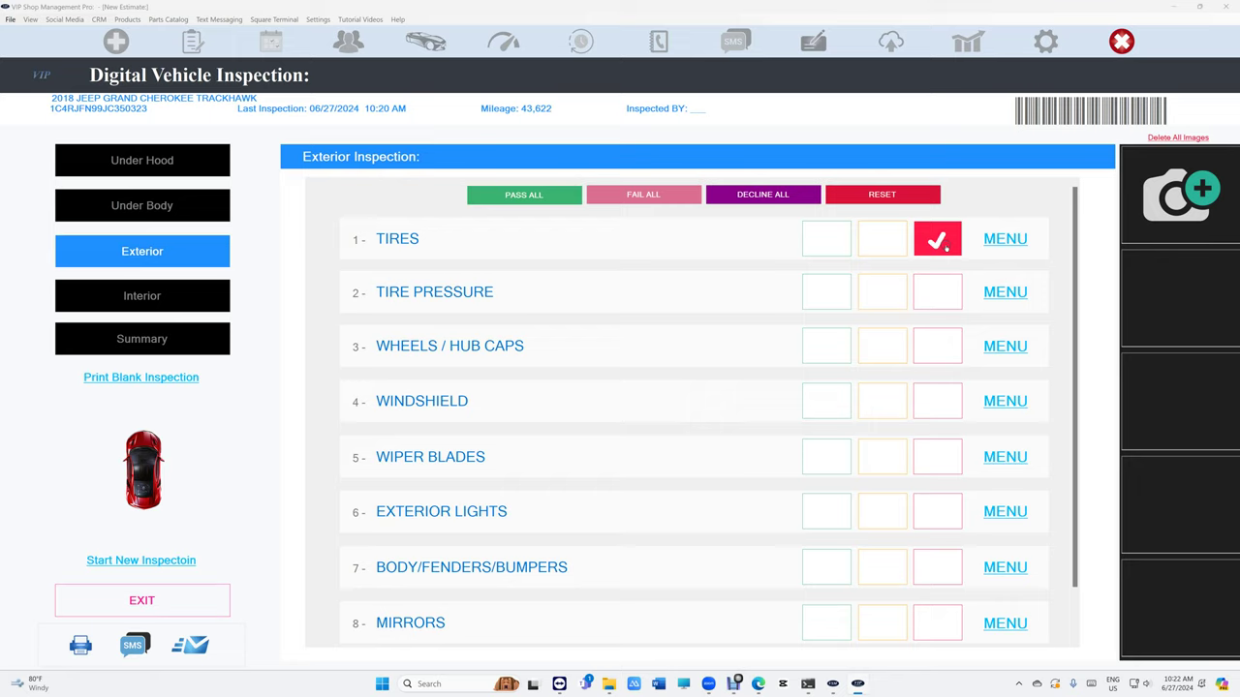
pyautogui.click(520, 198)
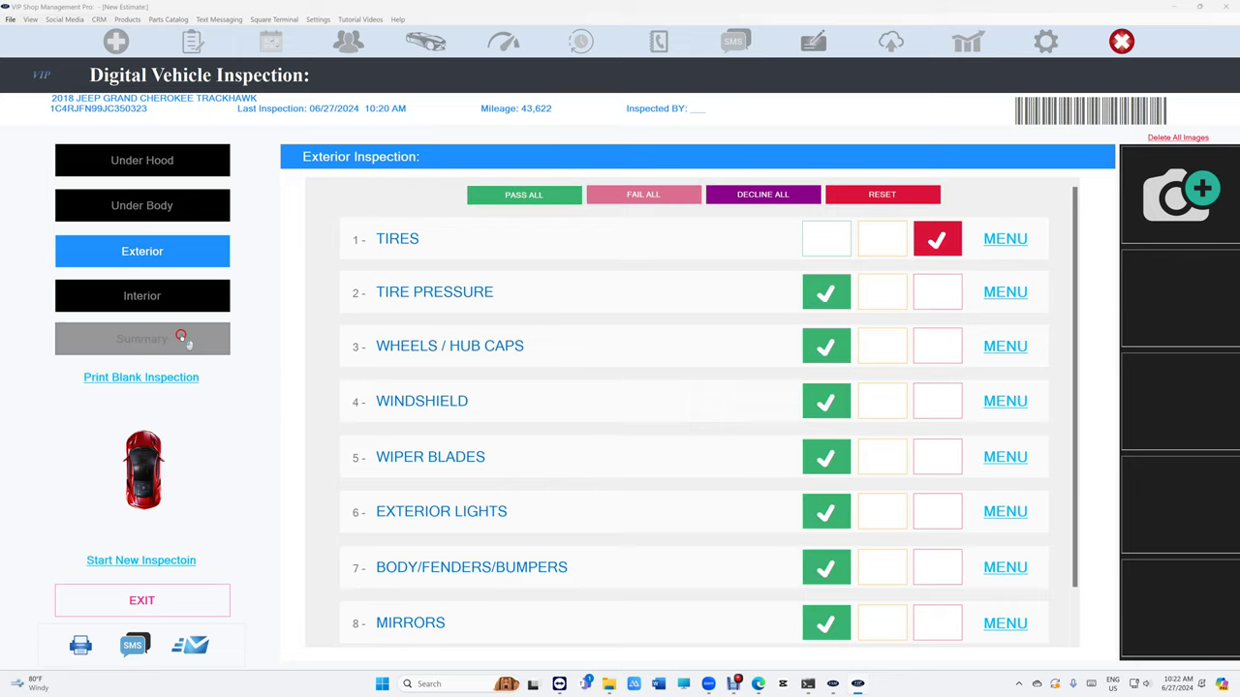
pyautogui.click(215, 347)
# - Auto-populate the summary, add 'rear' to brakes and '4 New Tires', and send it as Job 2
pyautogui.click(662, 469)
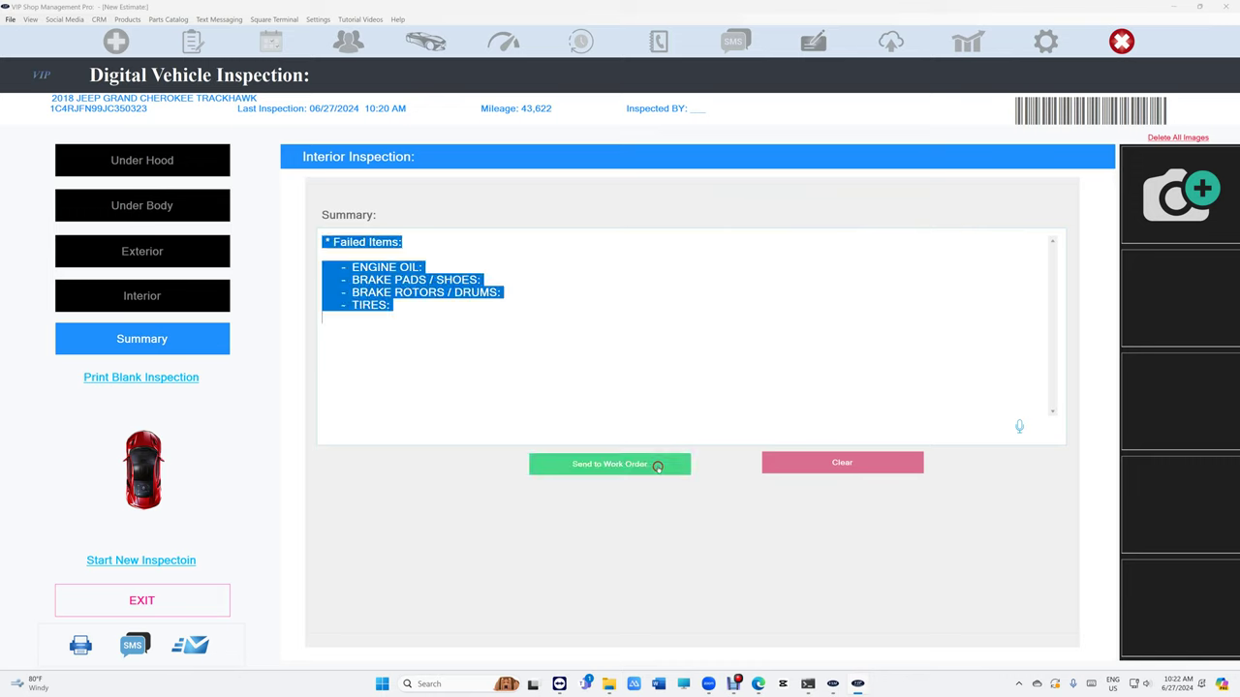
pyautogui.click(378, 329)
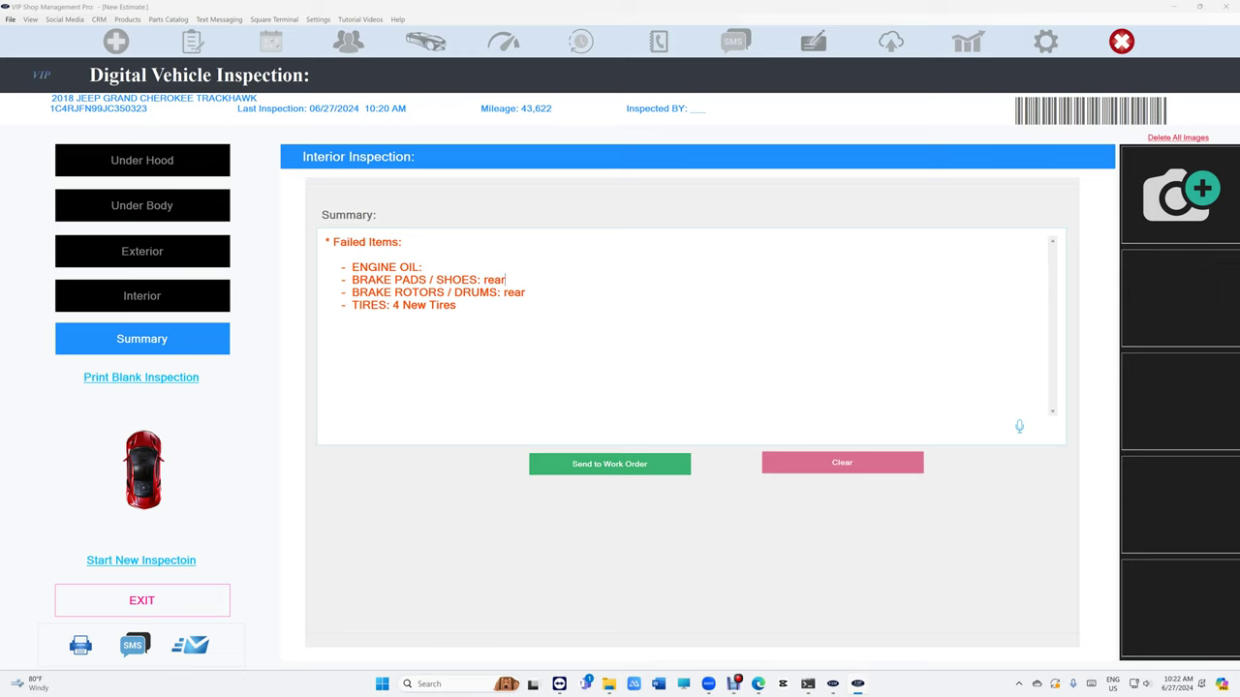
pyautogui.click(597, 466)
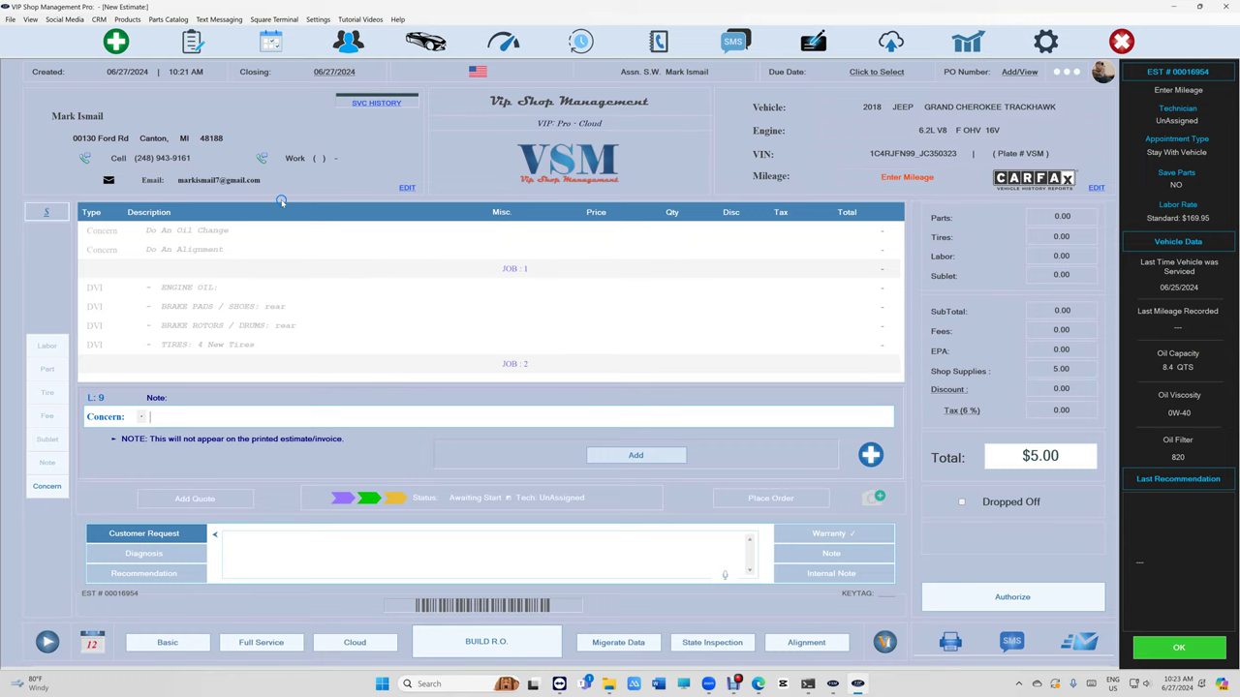
# - Record 43,656 mileage and add oil change parts and labor through the sticker dialog, totaling $59.84
pyautogui.click(413, 254)
pyautogui.click(925, 178)
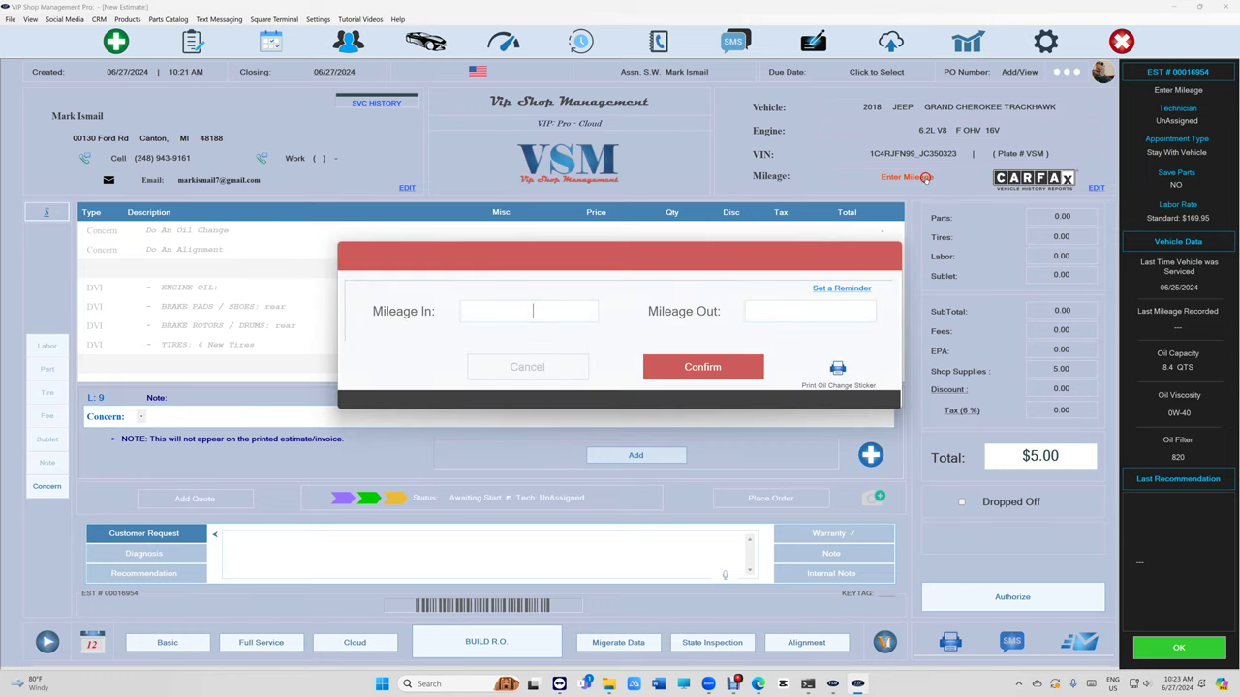
pyautogui.write('43,656')
pyautogui.click(838, 370)
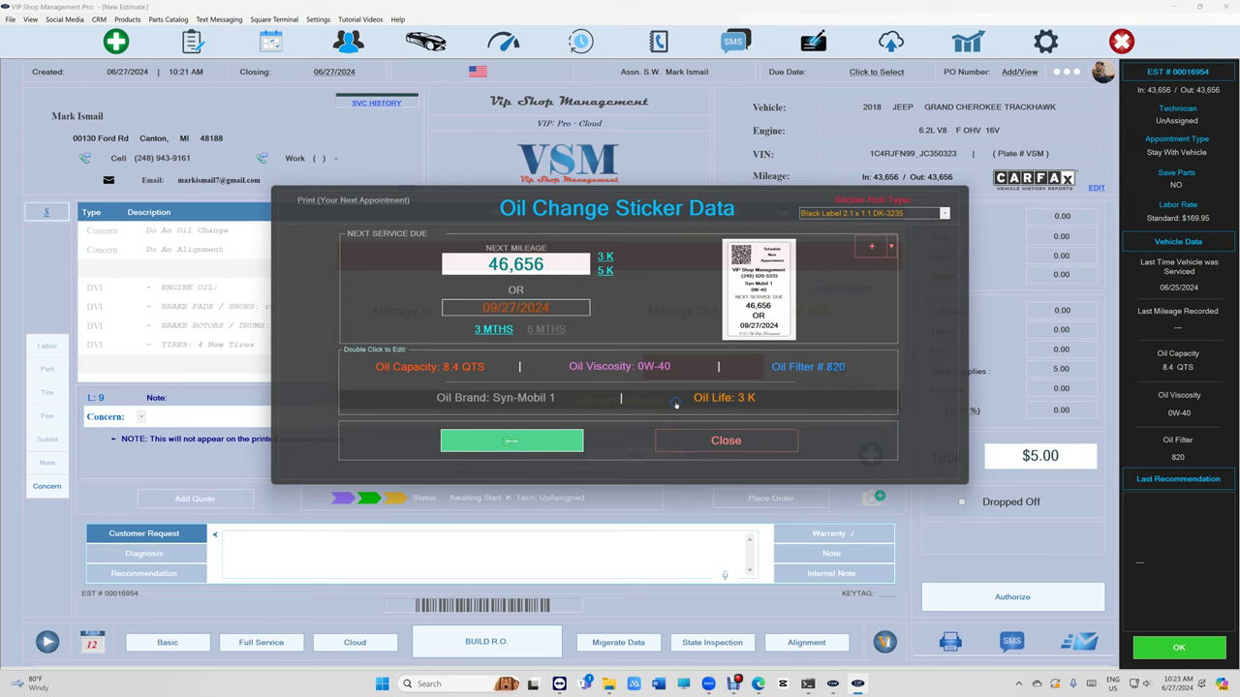
pyautogui.click(534, 437)
pyautogui.click(938, 177)
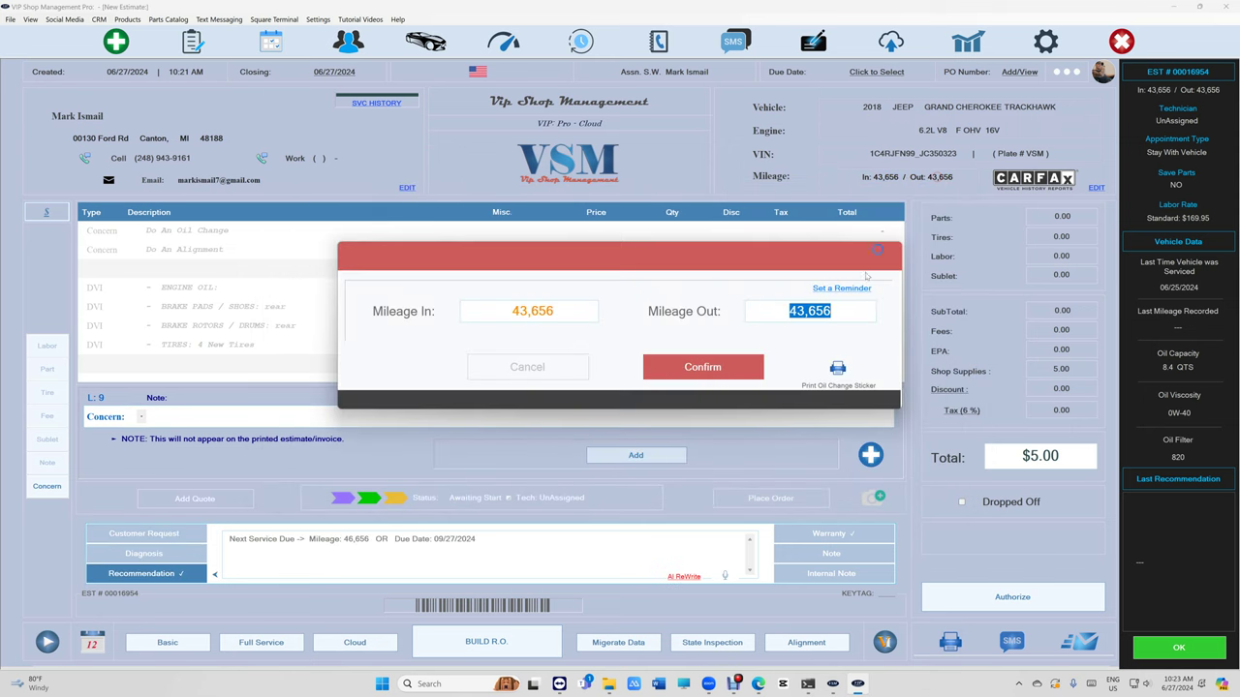
pyautogui.click(751, 372)
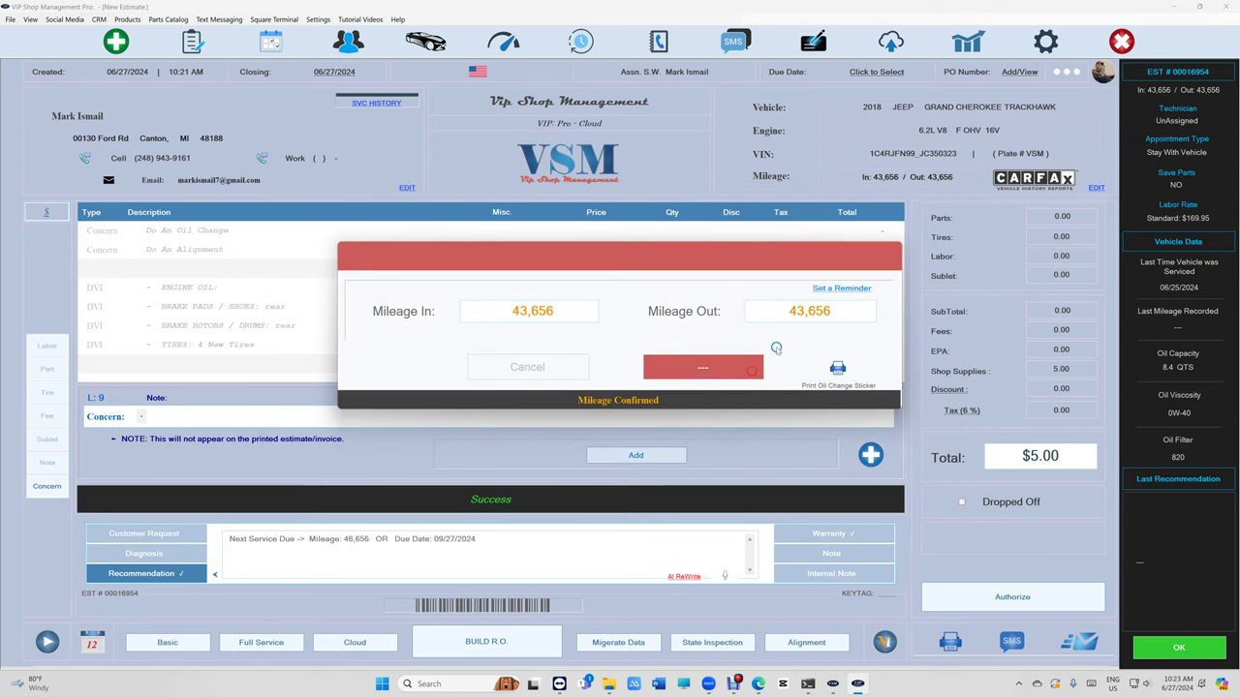
pyautogui.click(836, 369)
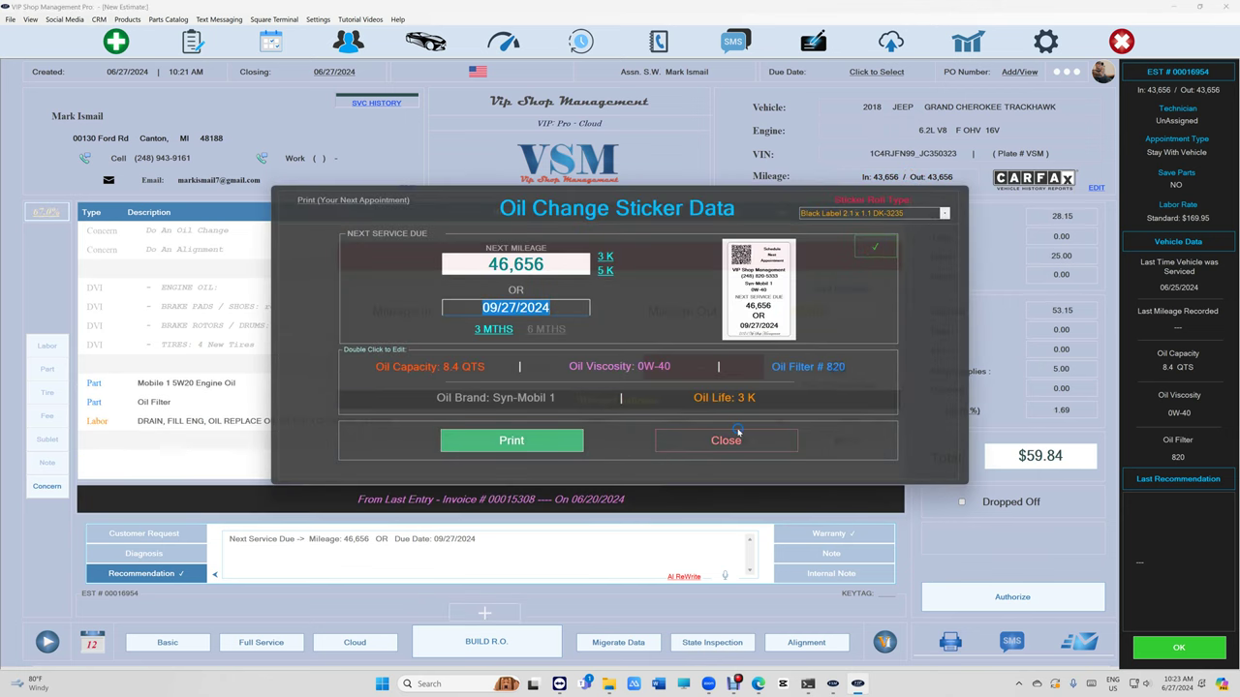
pyautogui.click(724, 438)
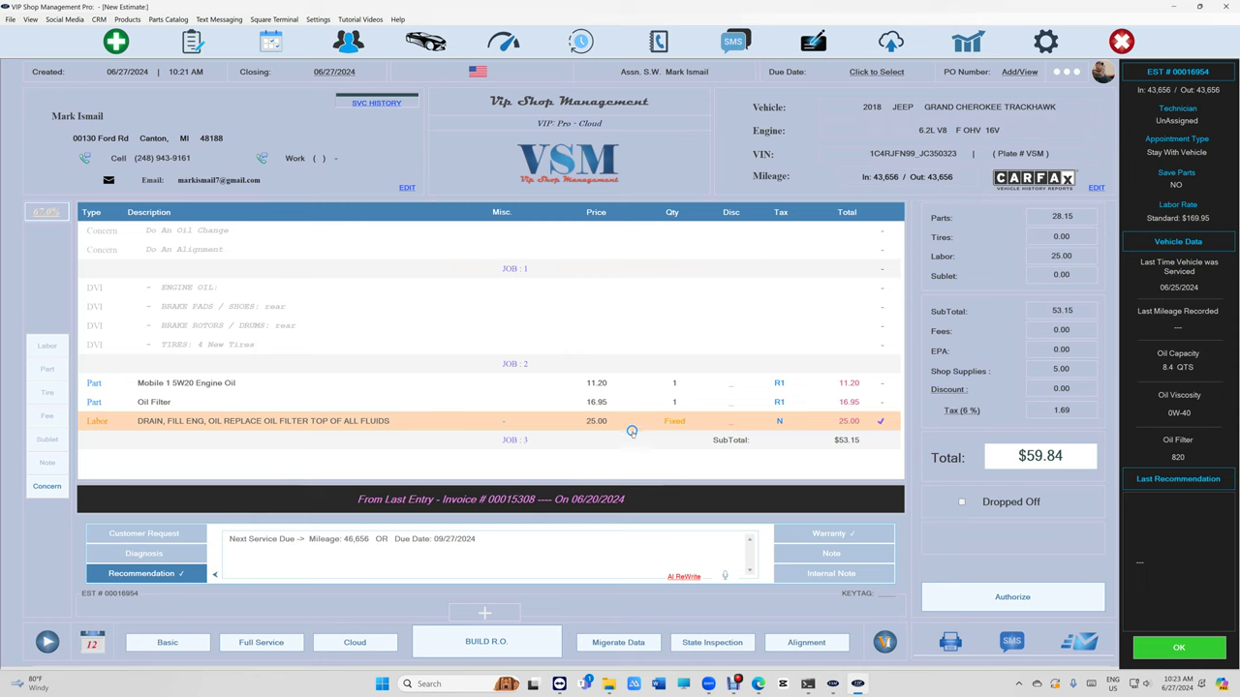
# - Change the Mobile 1 5W20 engine oil quantity to 8 and add an Alignment labor line
pyautogui.click(671, 384)
pyautogui.doubleClick(681, 546)
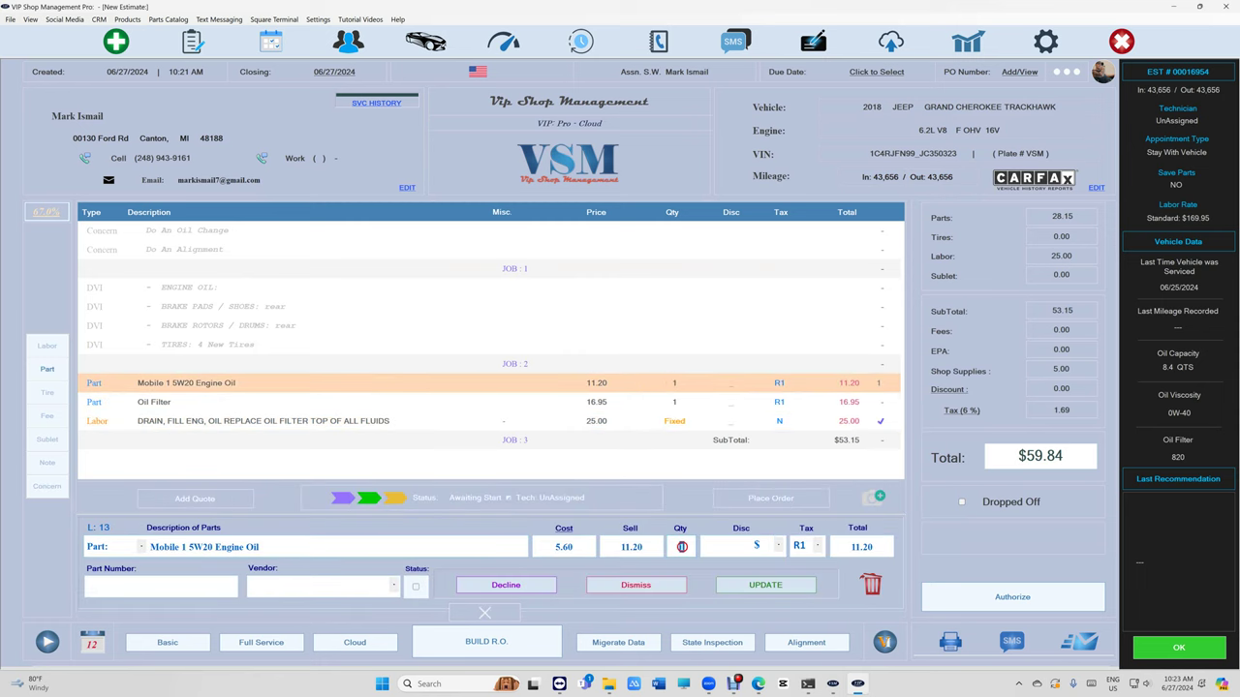
pyautogui.write('8')
pyautogui.click(780, 581)
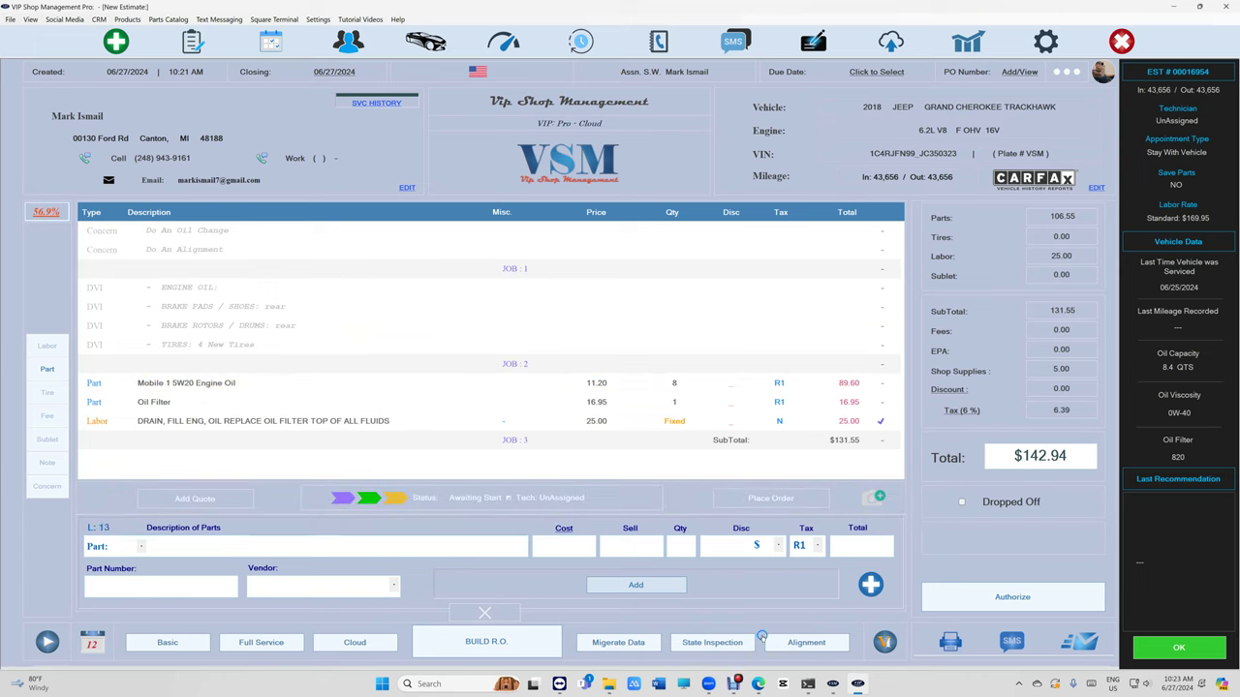
pyautogui.click(794, 643)
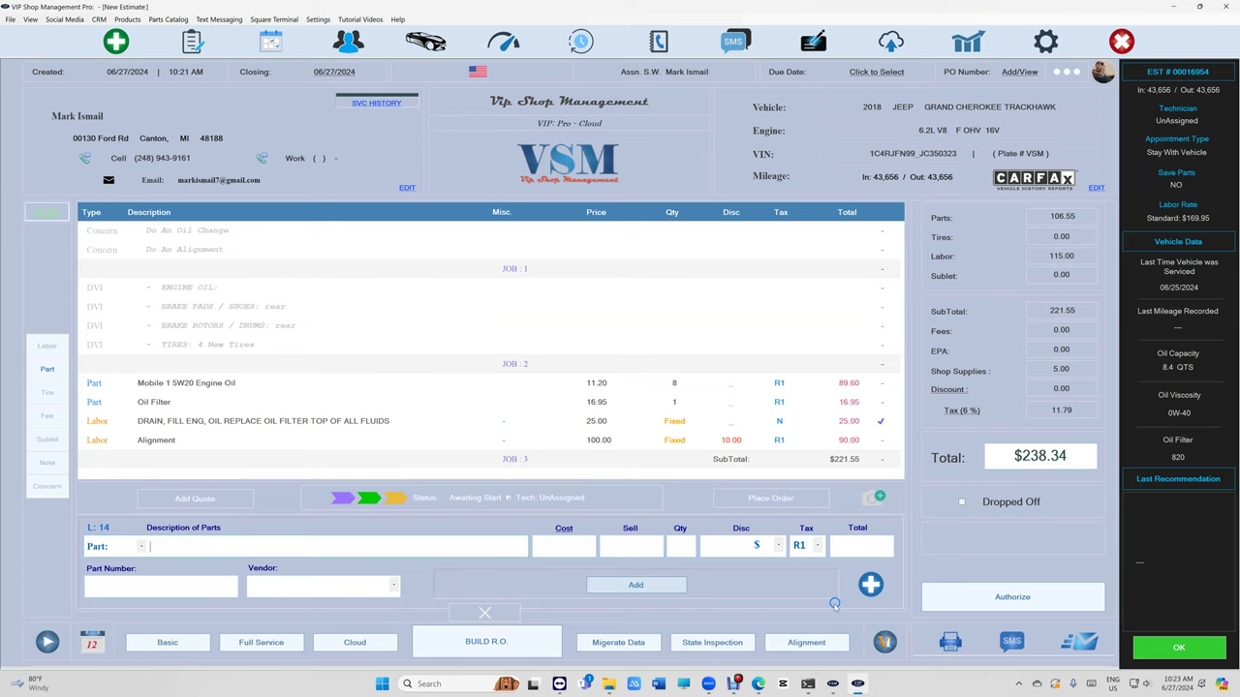
# - Launch PartsTech for the 2018 Jeep through the canned jobs menu's Parts Hub supplier list
pyautogui.click(868, 585)
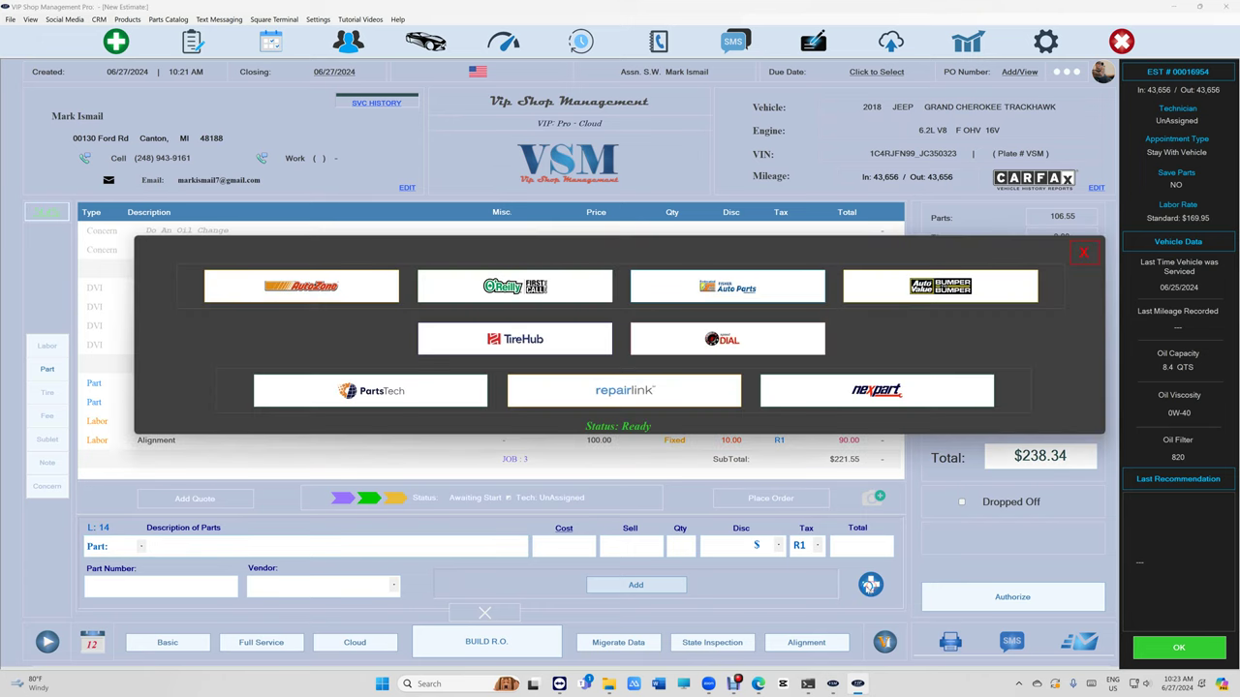
pyautogui.click(1083, 253)
pyautogui.click(459, 631)
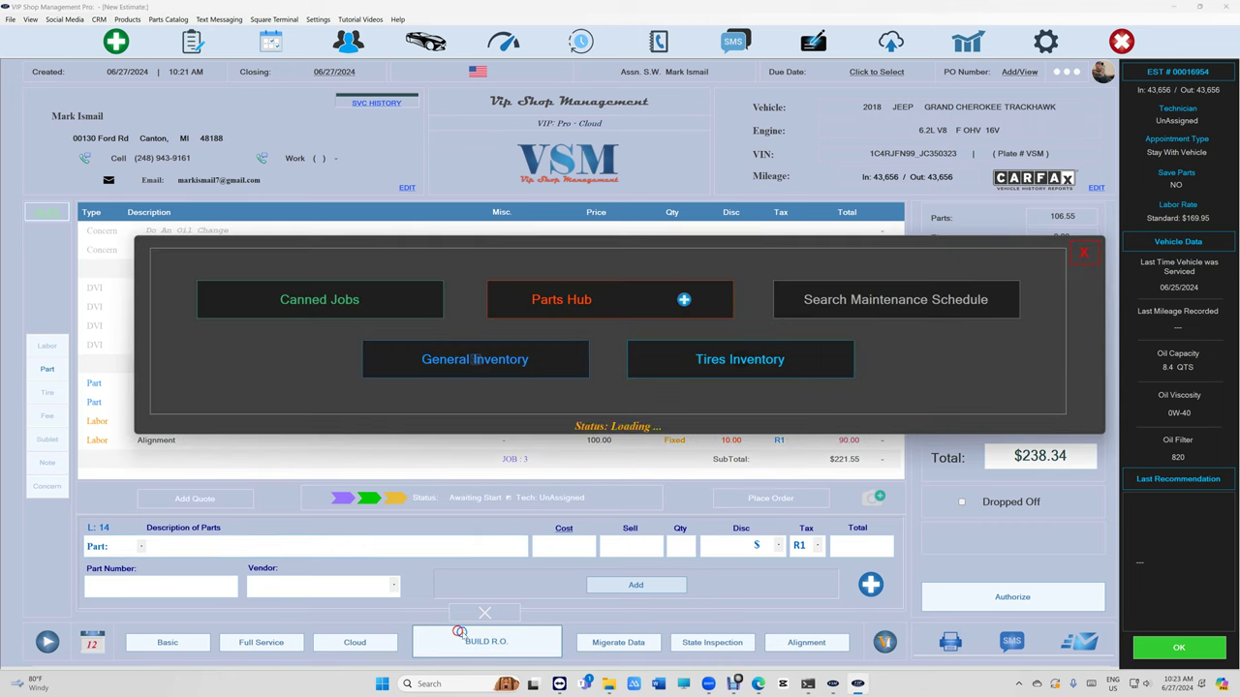
pyautogui.click(1067, 259)
pyautogui.click(487, 641)
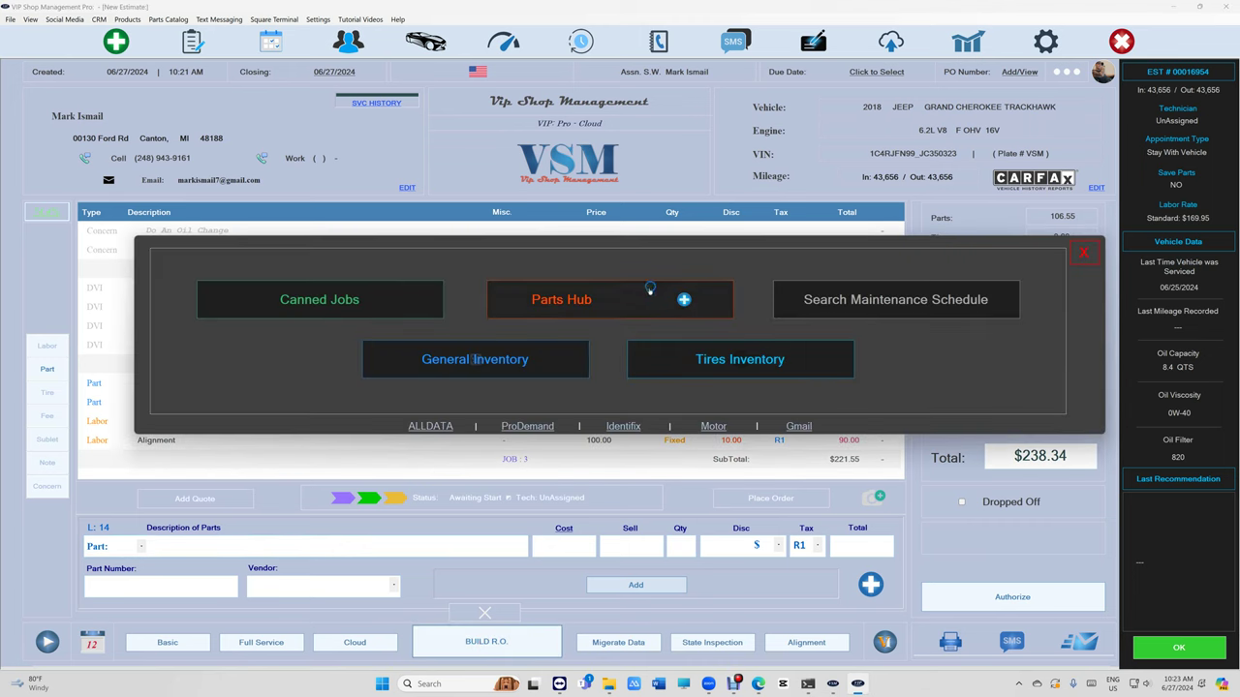
pyautogui.click(602, 303)
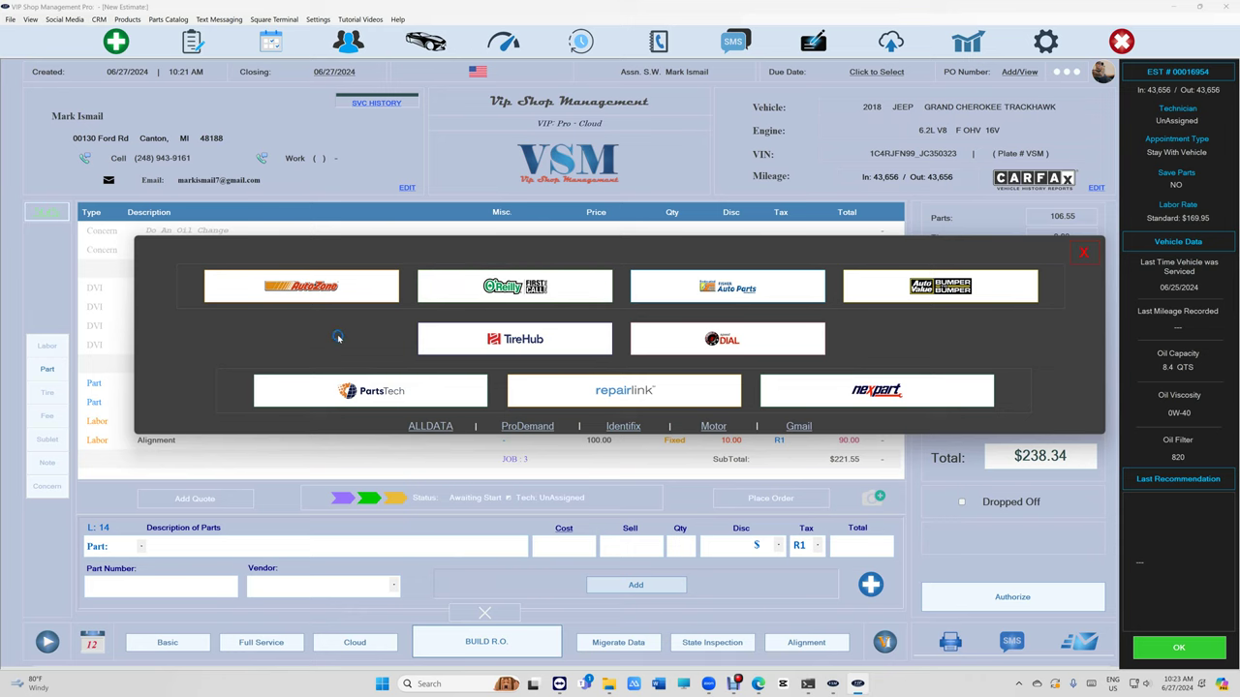
pyautogui.click(419, 400)
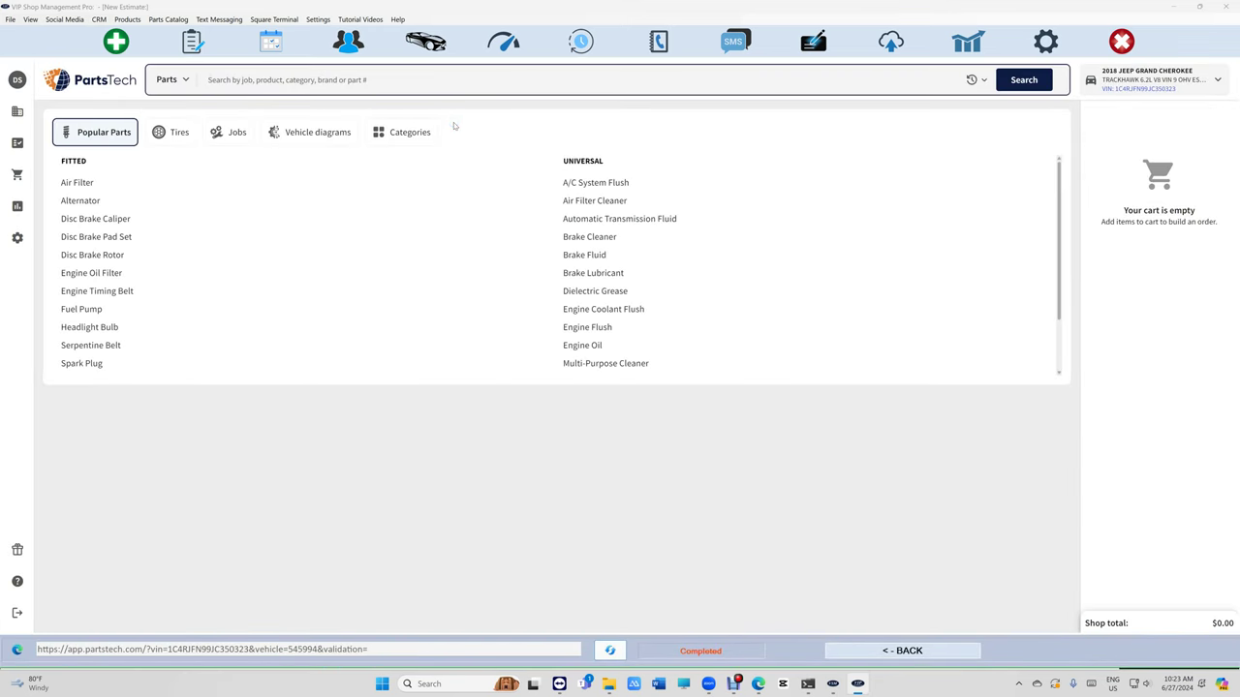
# - Search 'brake pads' and add Duralast Gold Brake Pads to the cart
pyautogui.write('pas')
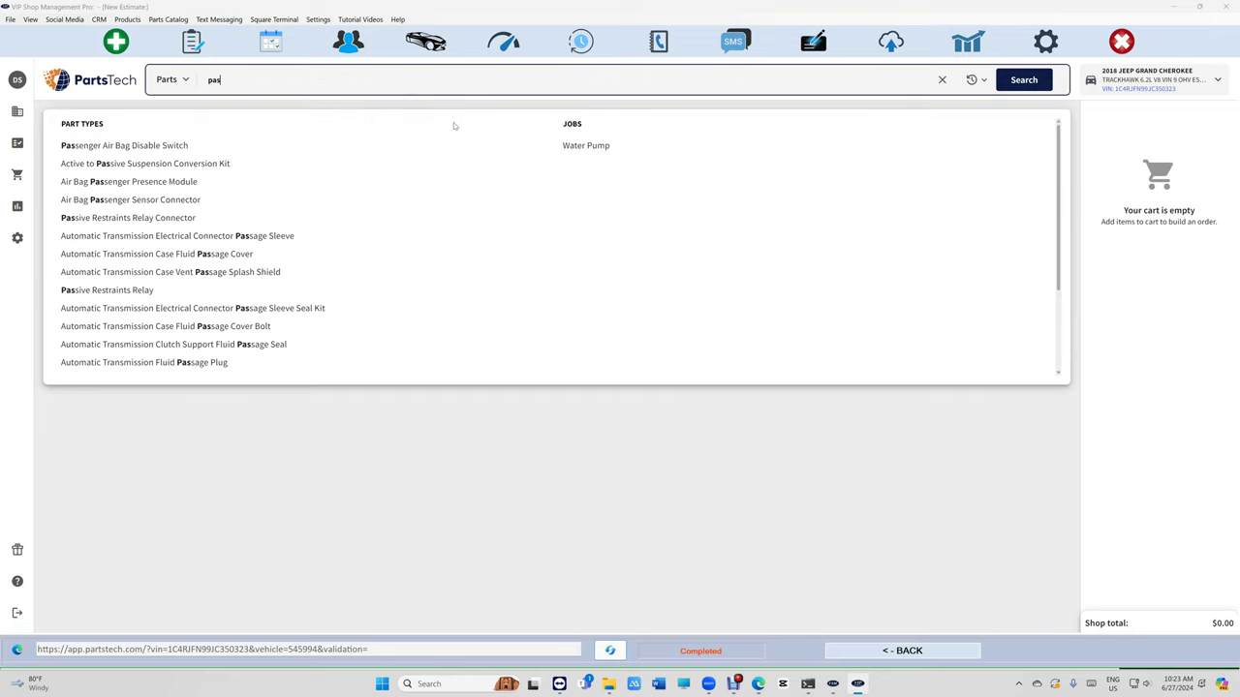
pyautogui.press('BackSpace')
pyautogui.press('BackSpace')
pyautogui.write('brake pads')
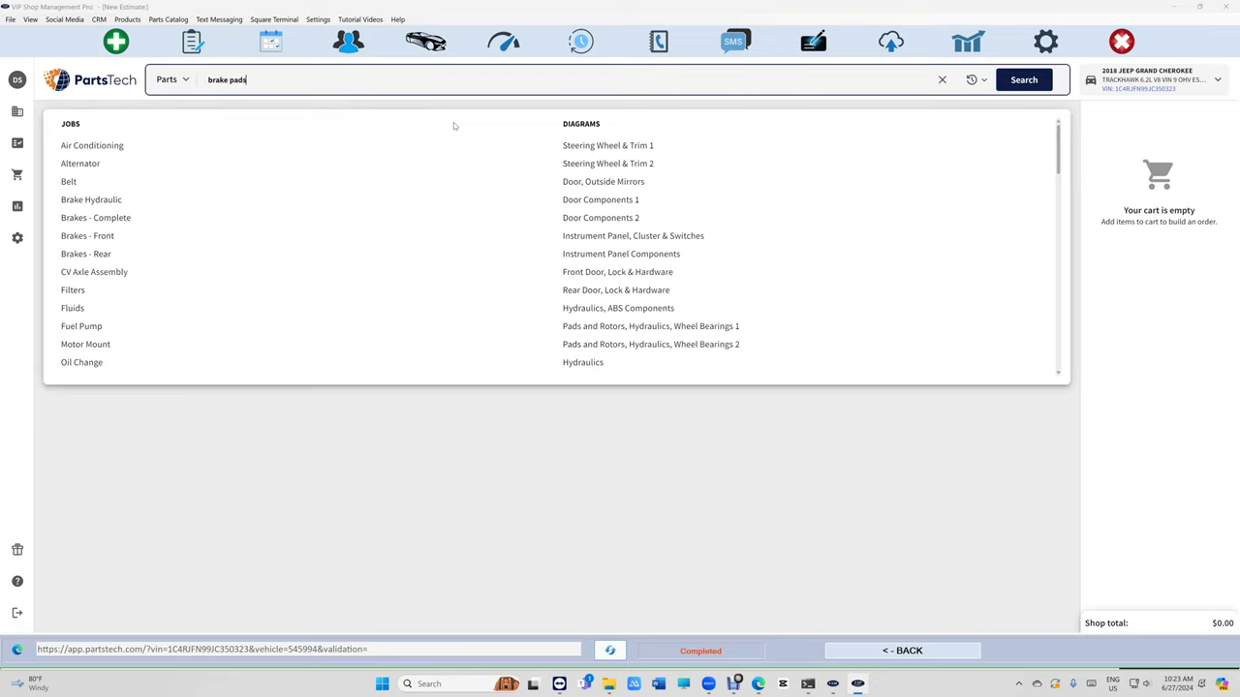
pyautogui.press('Return')
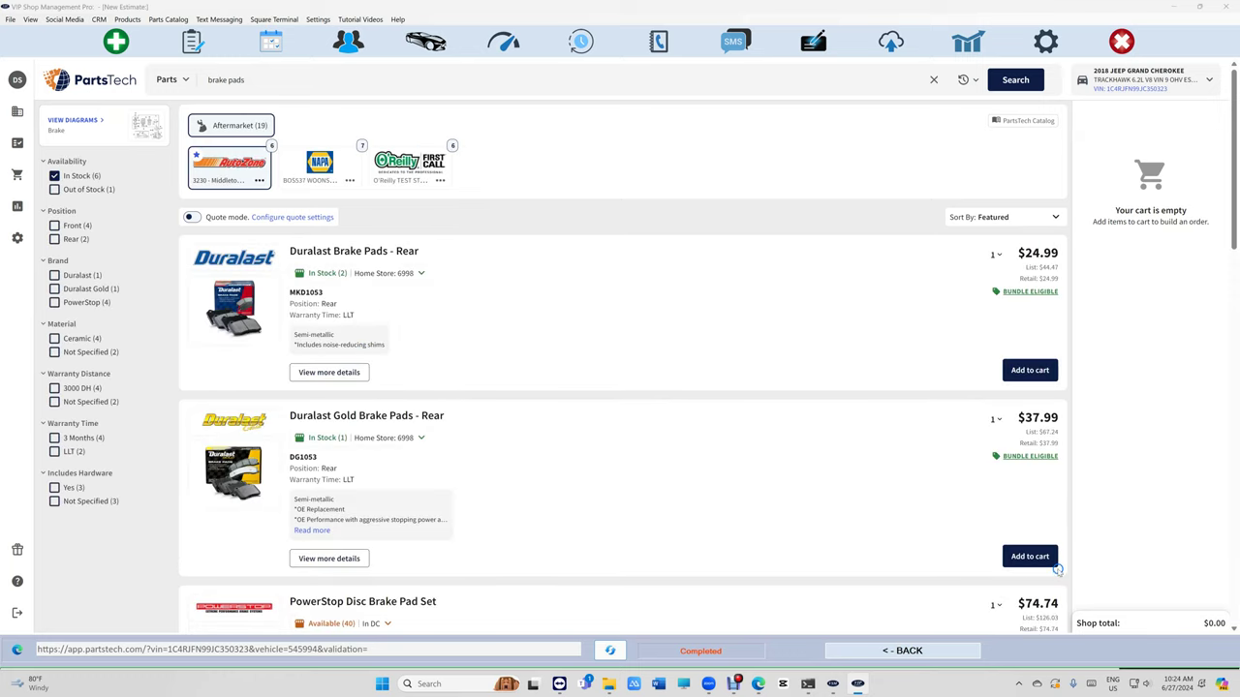
pyautogui.click(1038, 552)
# - Search 'brake rotors', add two Duralast Gold rear rotors, and submit the cart as a quote
pyautogui.click(291, 82)
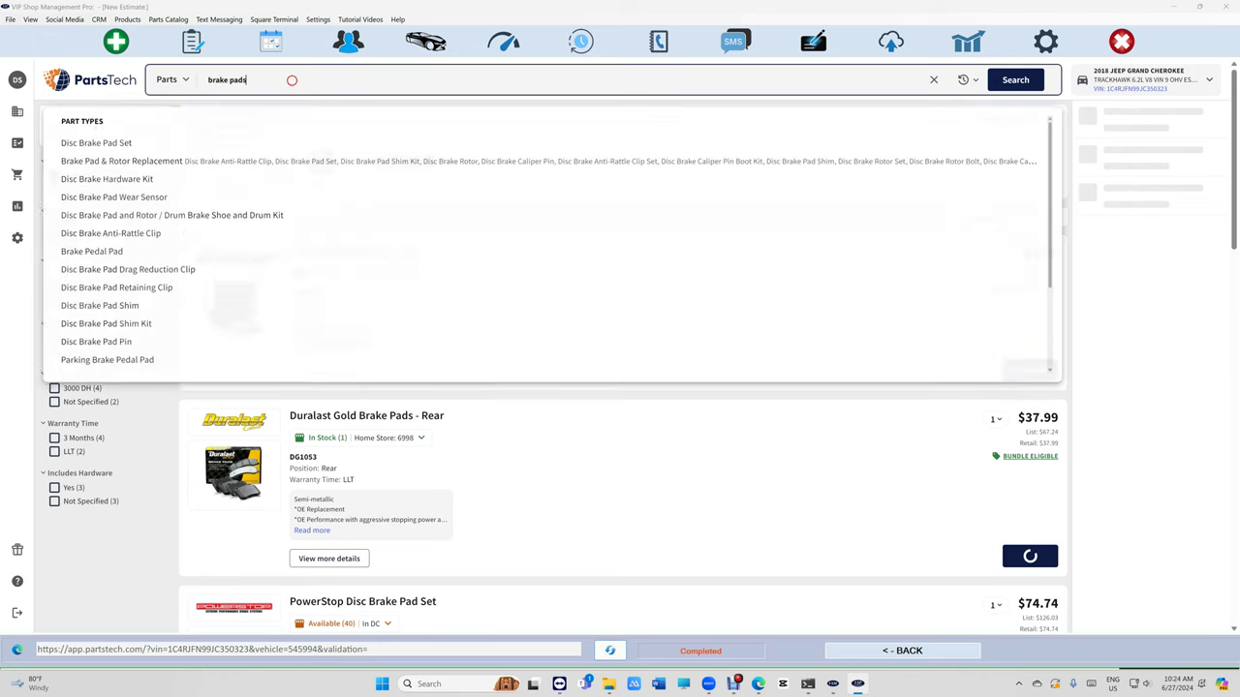
pyautogui.press('BackSpace')
pyautogui.press('BackSpace')
pyautogui.press('BackSpace')
pyautogui.press('BackSpace')
pyautogui.write('rotors')
pyautogui.press('Return')
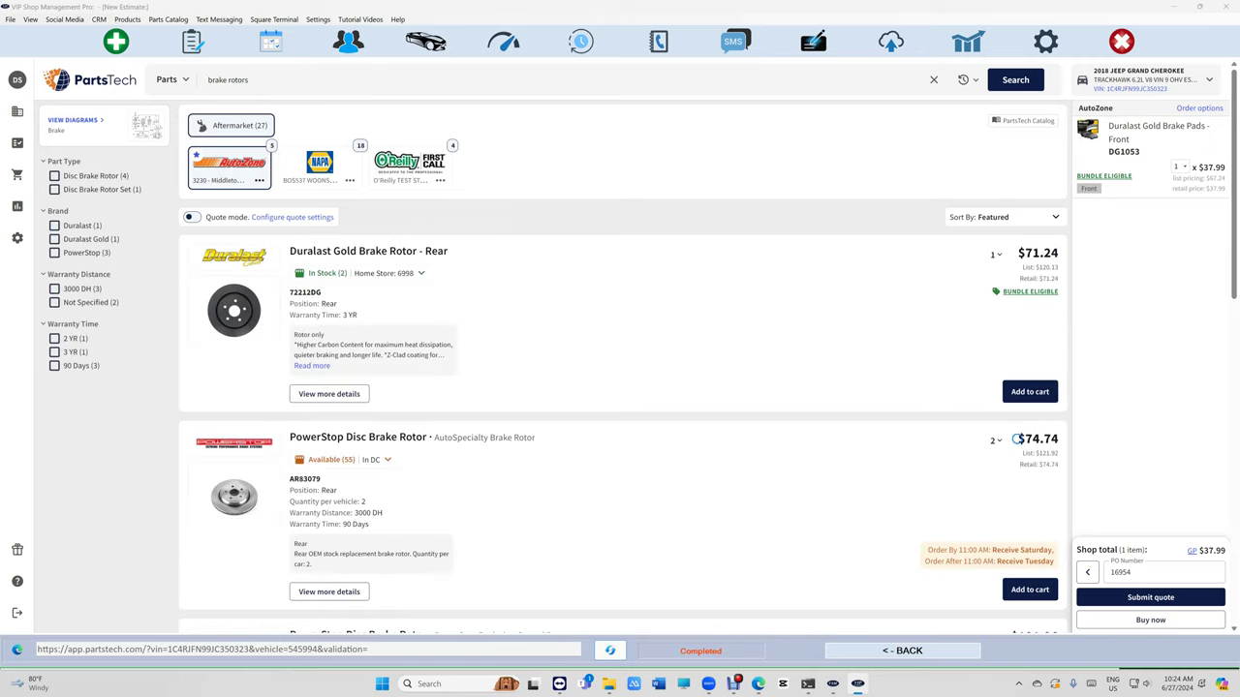
pyautogui.click(996, 255)
pyautogui.click(1001, 299)
pyautogui.click(1030, 391)
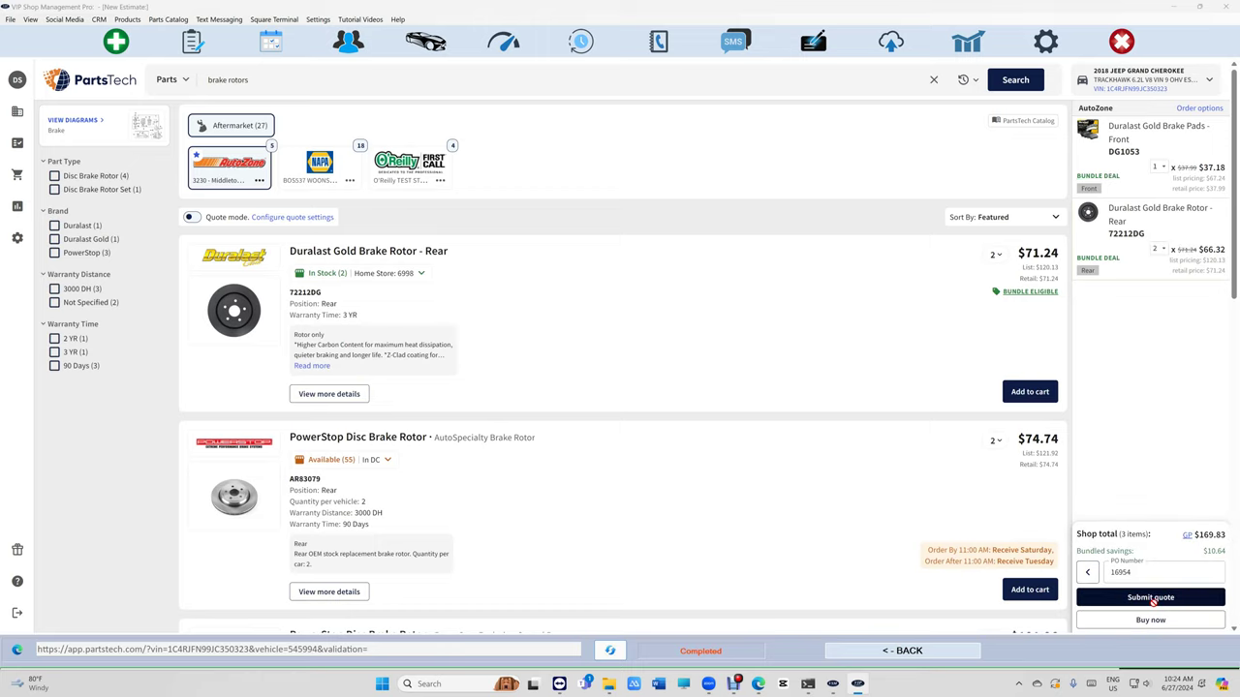
pyautogui.click(1150, 598)
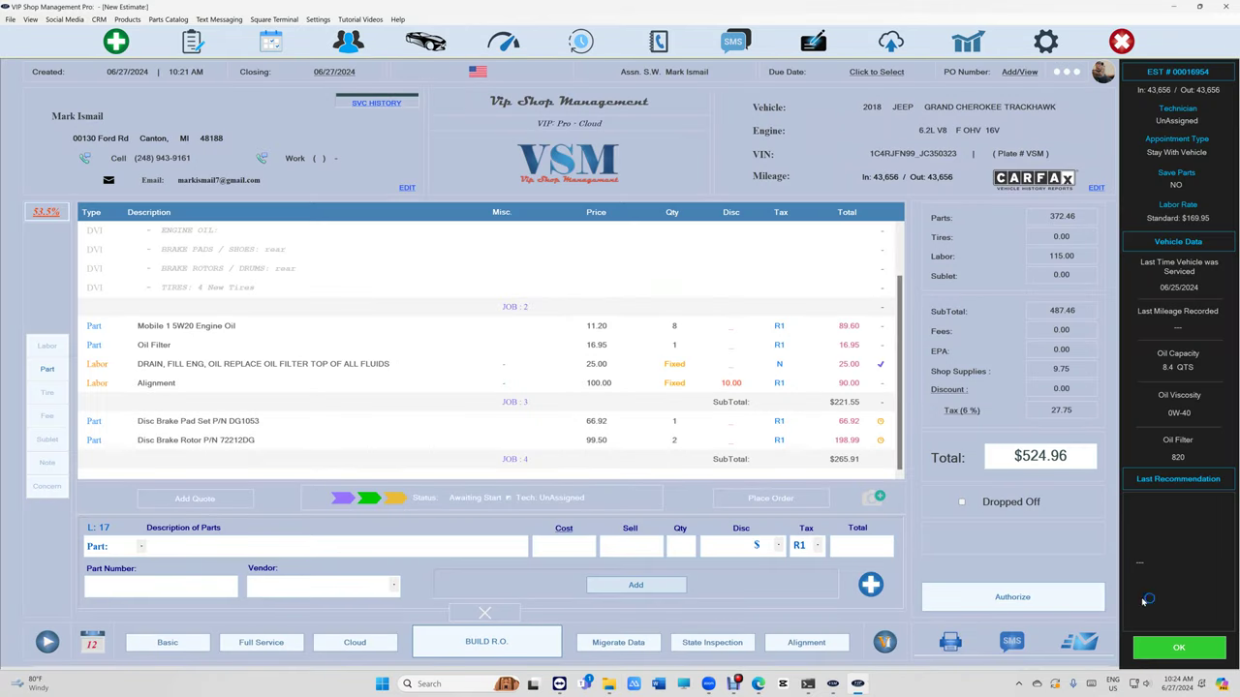
# - Import the brake parts and set Disc Brake Pads & Rotors labor to 1.90 hours, total $854.33
pyautogui.click(404, 372)
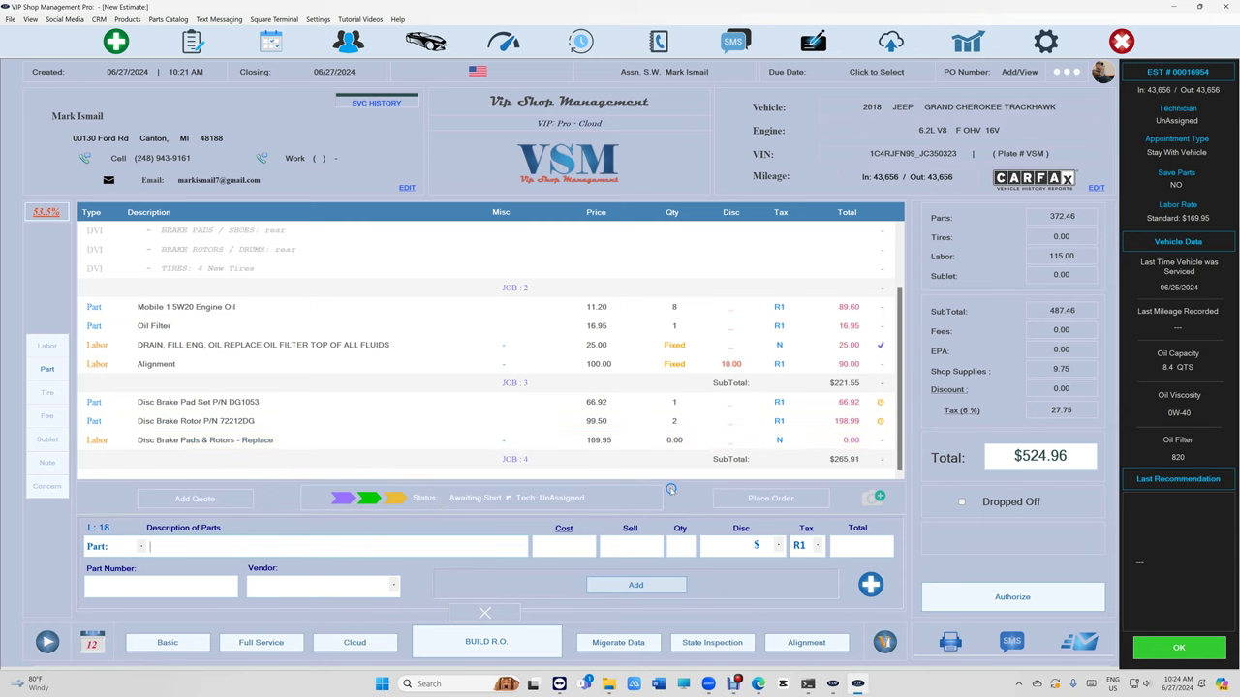
pyautogui.click(209, 439)
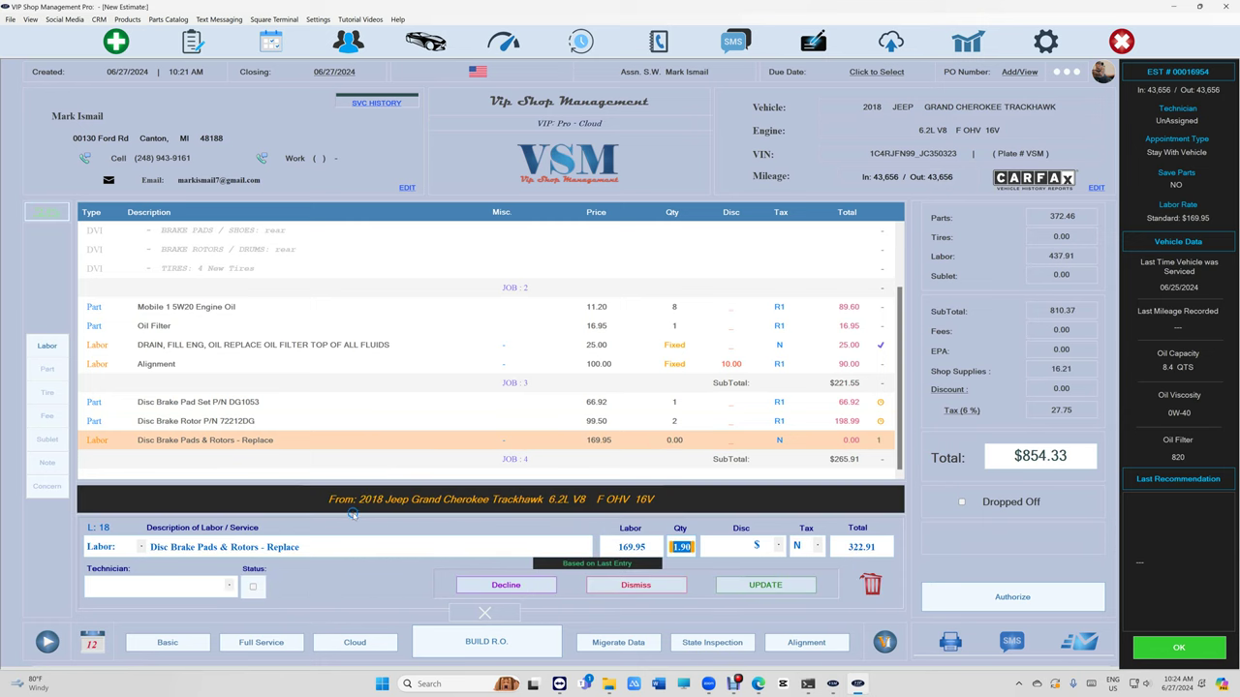
pyautogui.click(763, 586)
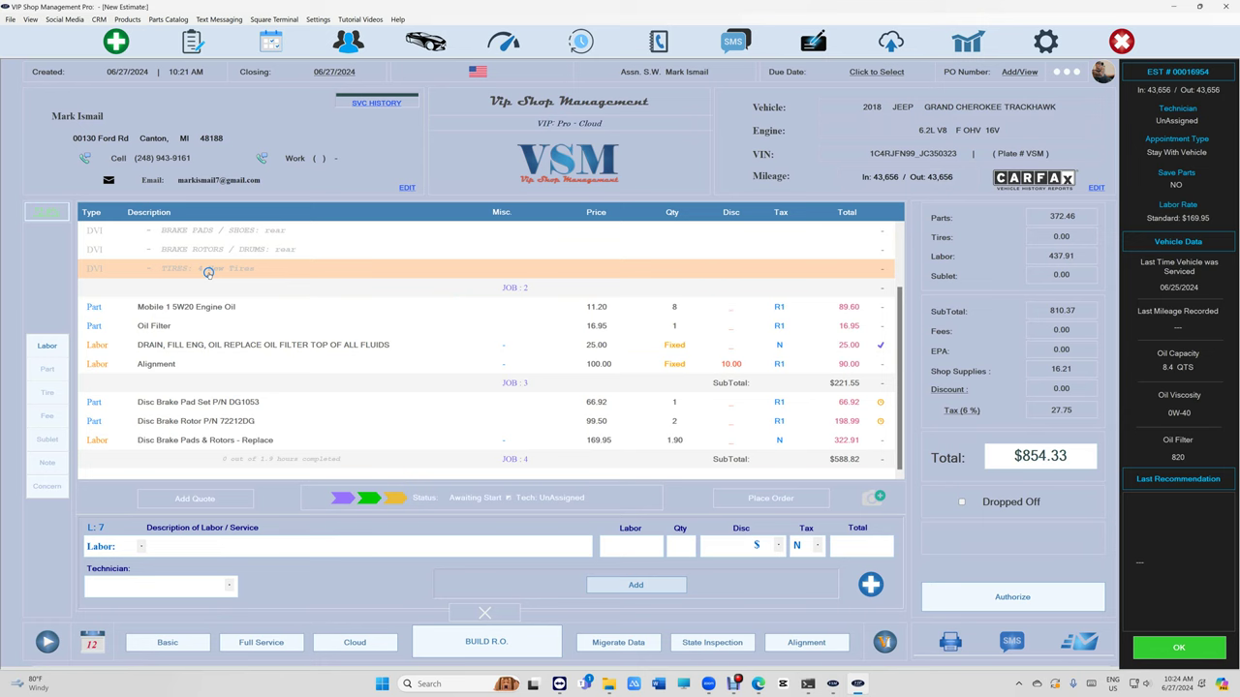
# - Search TireHub's supplier catalog for 275/40R20 tires
pyautogui.click(870, 585)
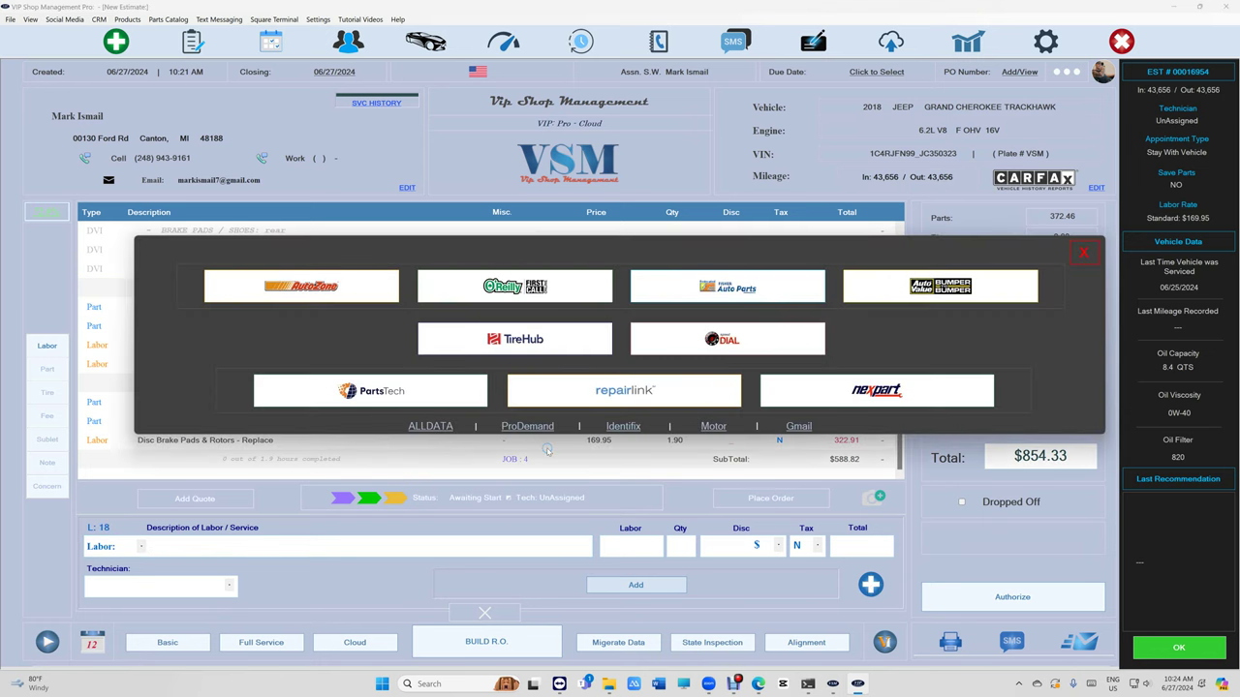
pyautogui.click(514, 339)
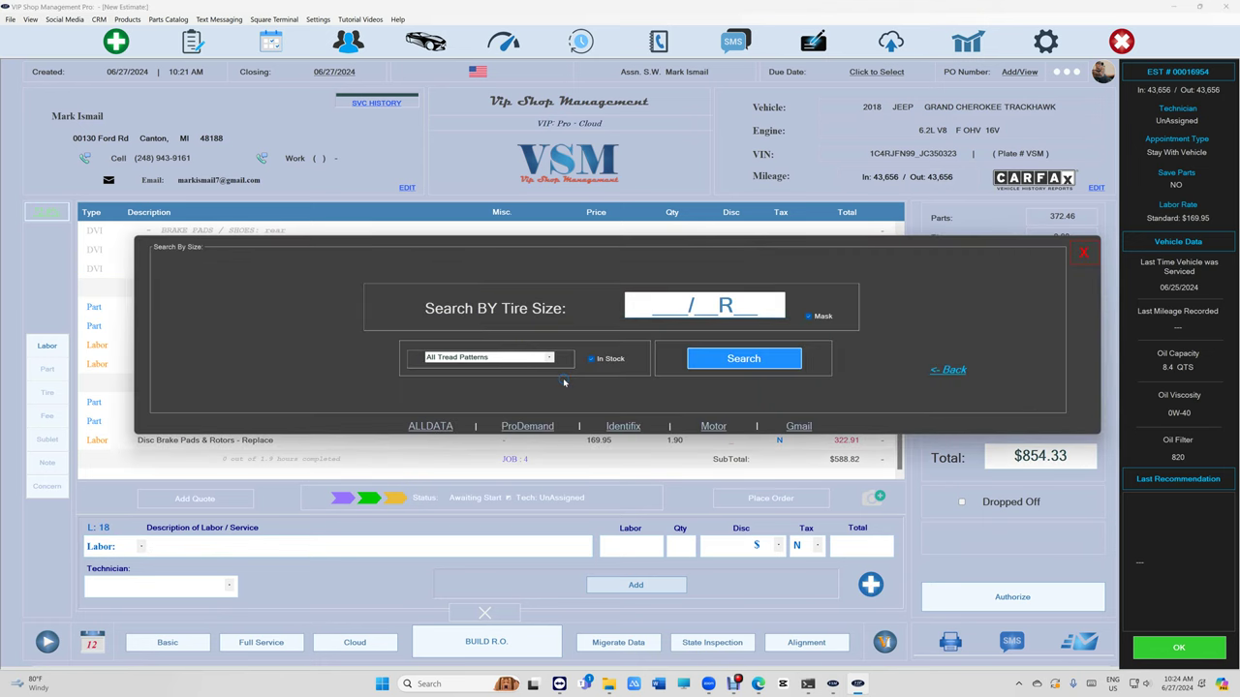
pyautogui.write('275/40R20')
pyautogui.press('Return')
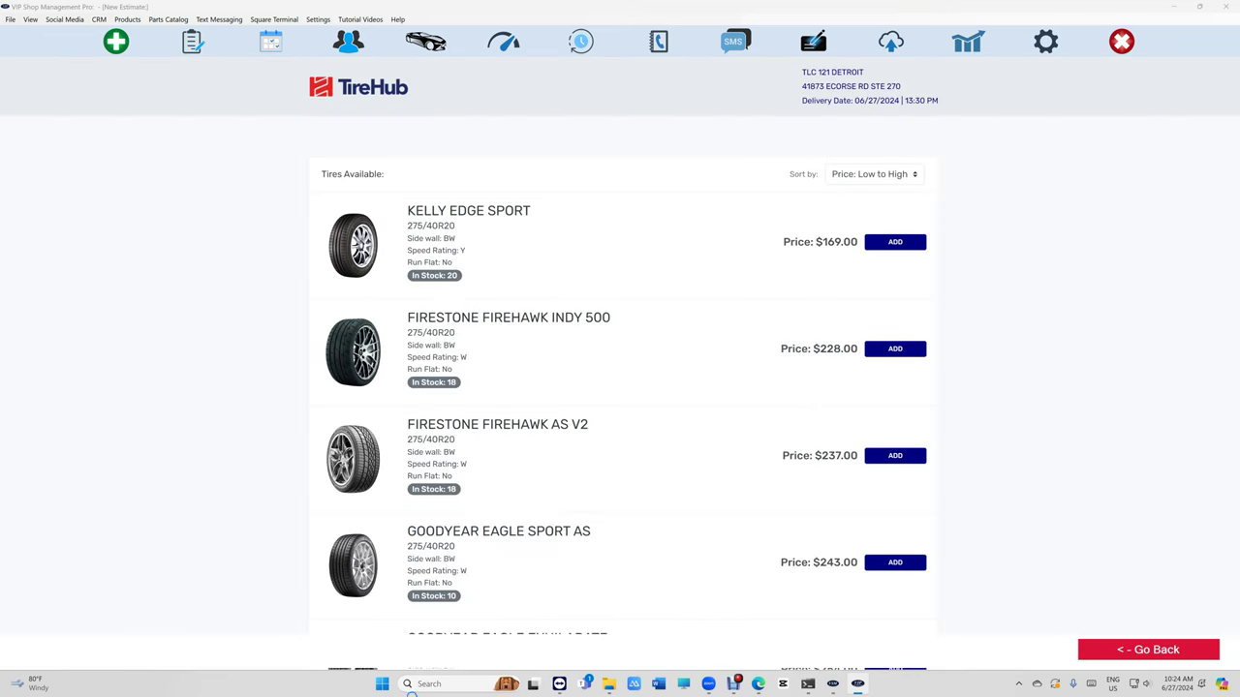
pyautogui.scroll(-3, 446, 369)
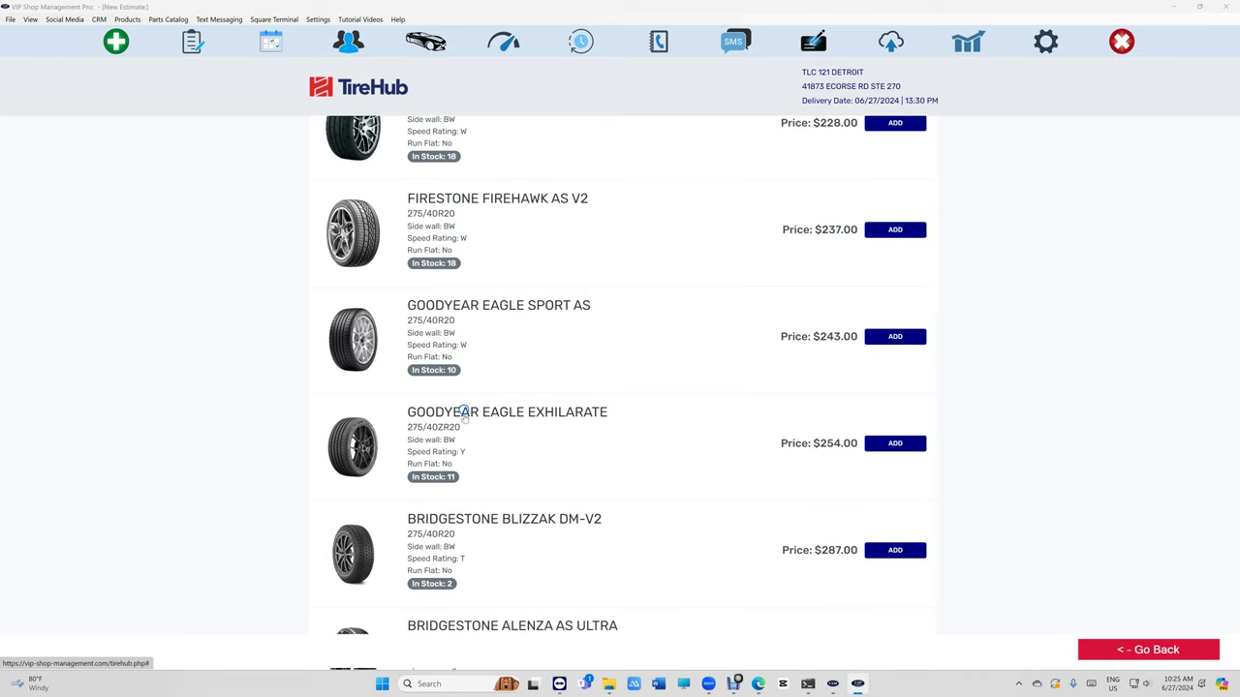
# - Try four Blizzak DM-V2 tires, cancel over low stock, and order Bridgestone Alenza AS Ultra instead
pyautogui.click(910, 554)
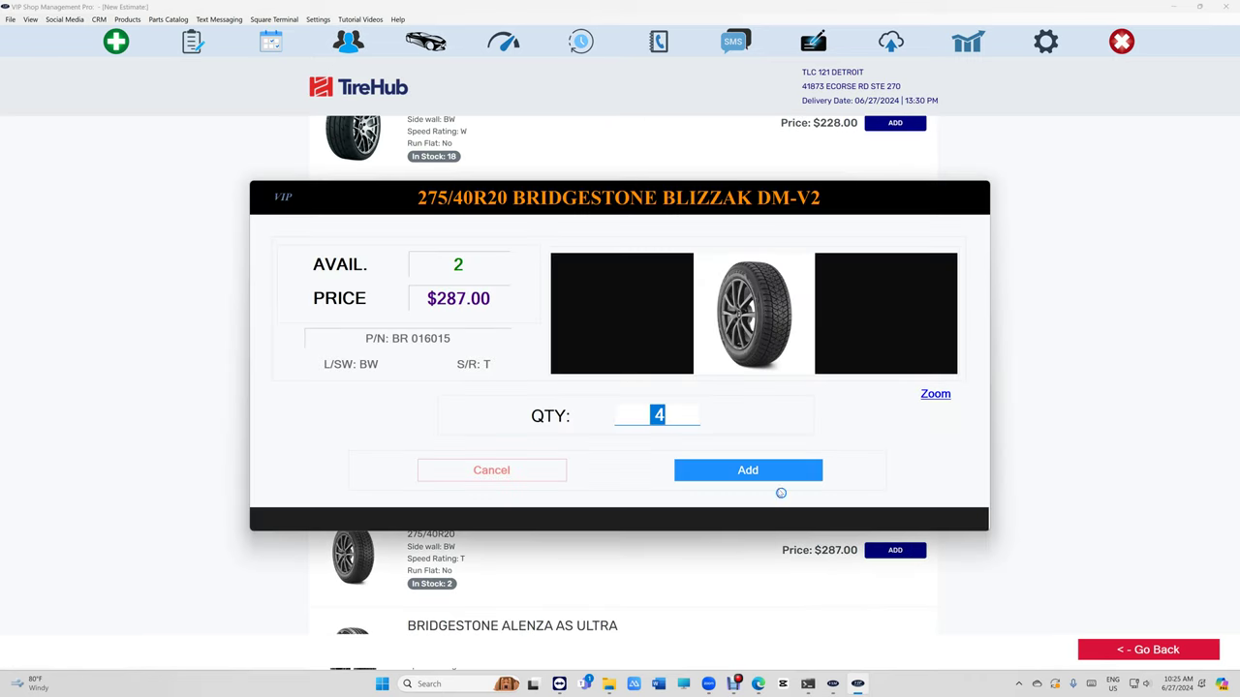
pyautogui.click(778, 473)
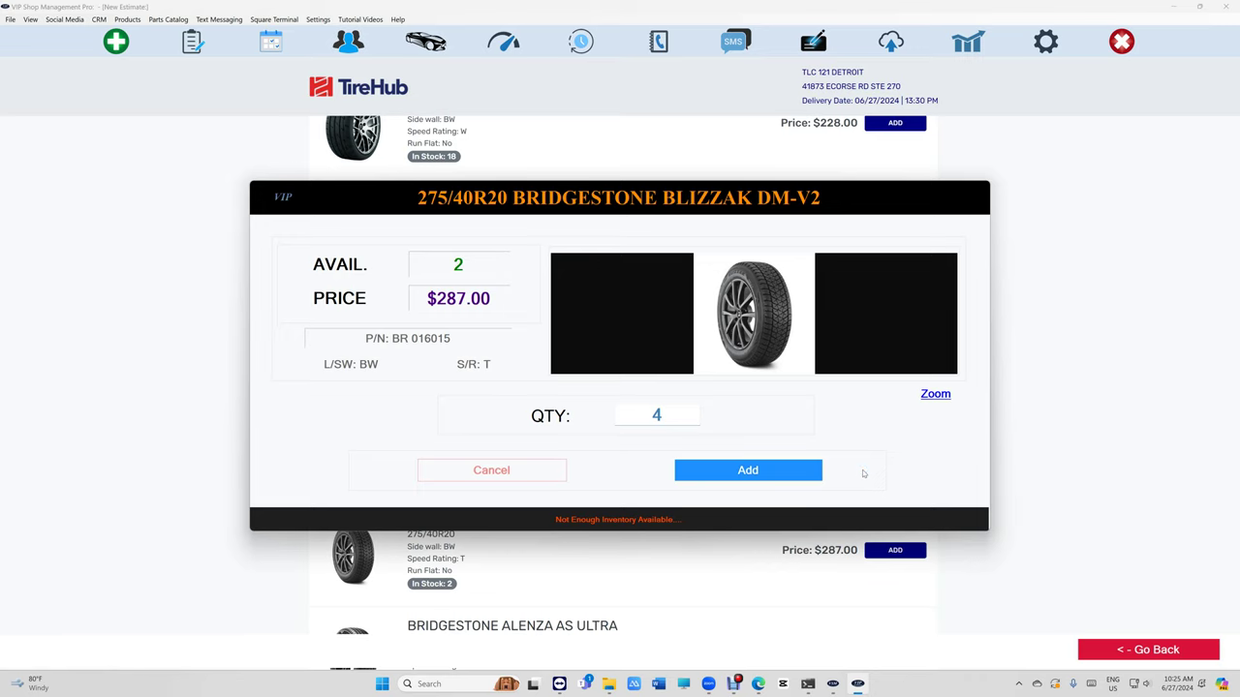
pyautogui.click(529, 477)
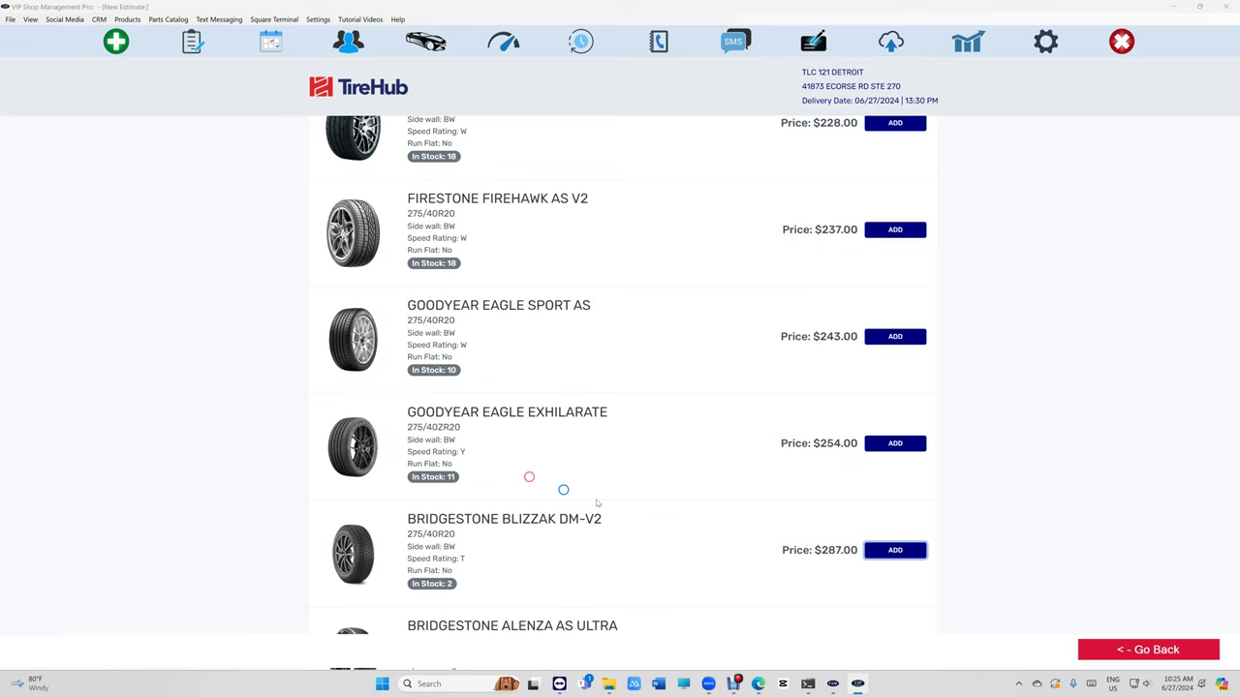
pyautogui.scroll(-2, 683, 517)
pyautogui.scroll(-2, 494, 518)
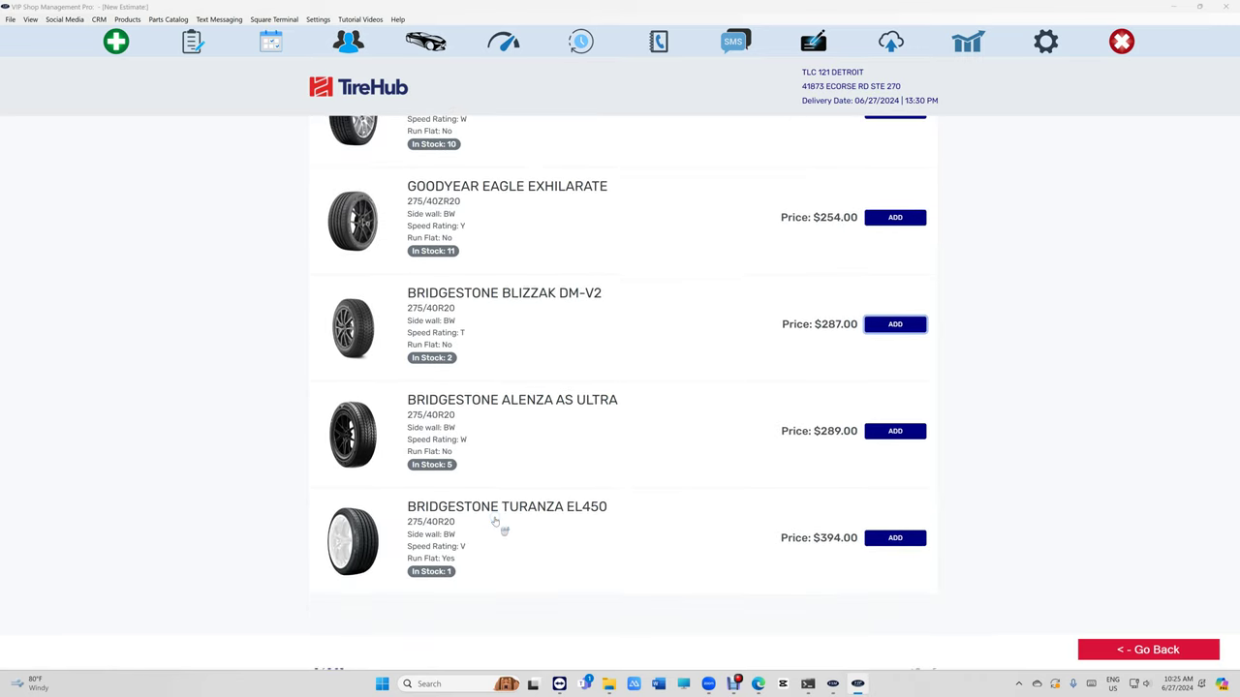
pyautogui.click(894, 436)
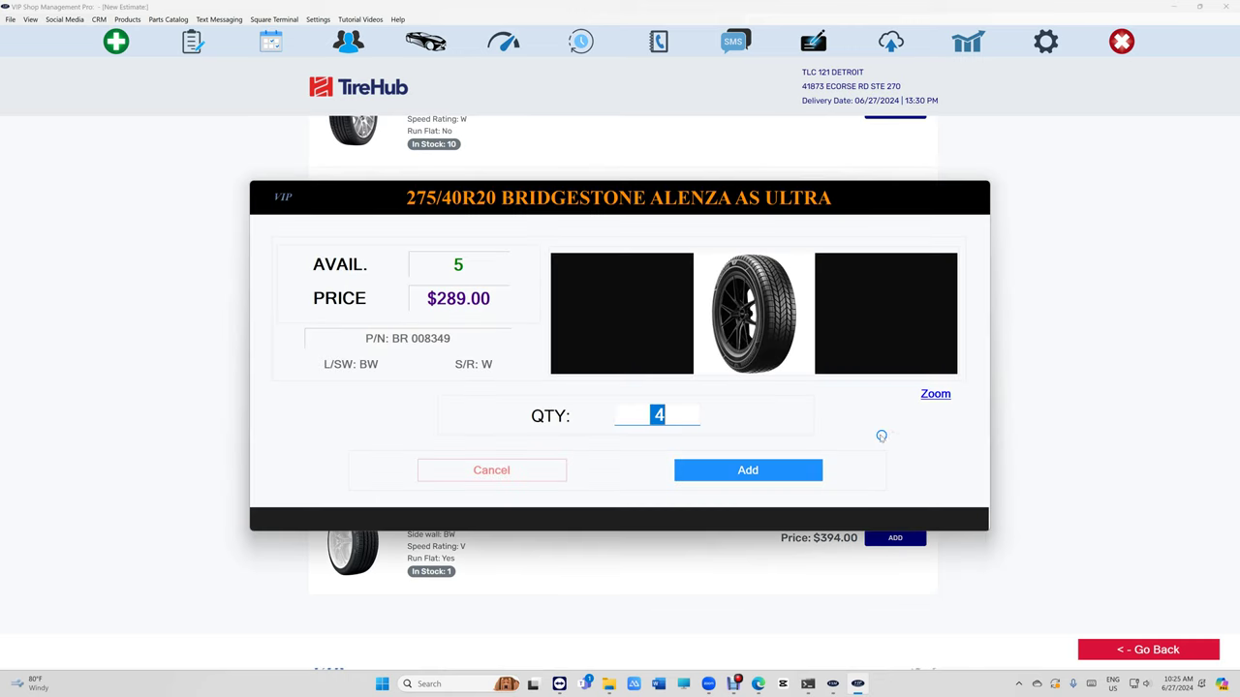
# - Add the four Alenza AS Ultra tires to the estimate as JOB 5
pyautogui.click(747, 470)
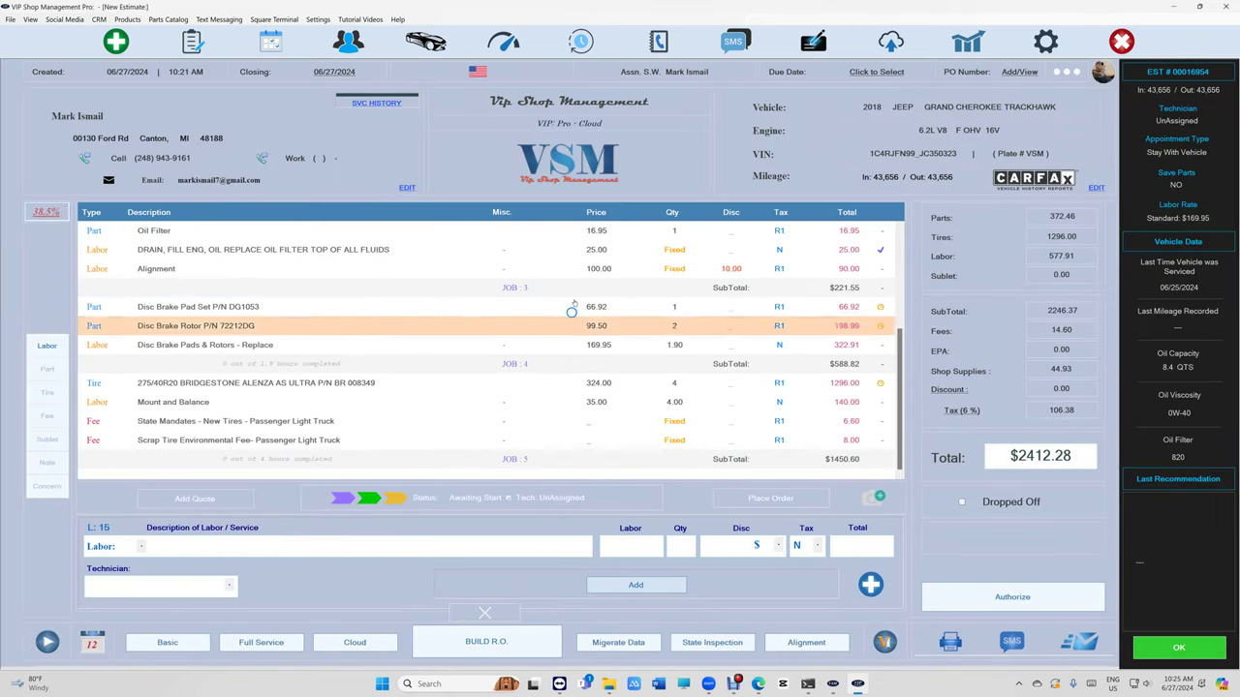
pyautogui.scroll(1, 596, 392)
pyautogui.scroll(2, 595, 392)
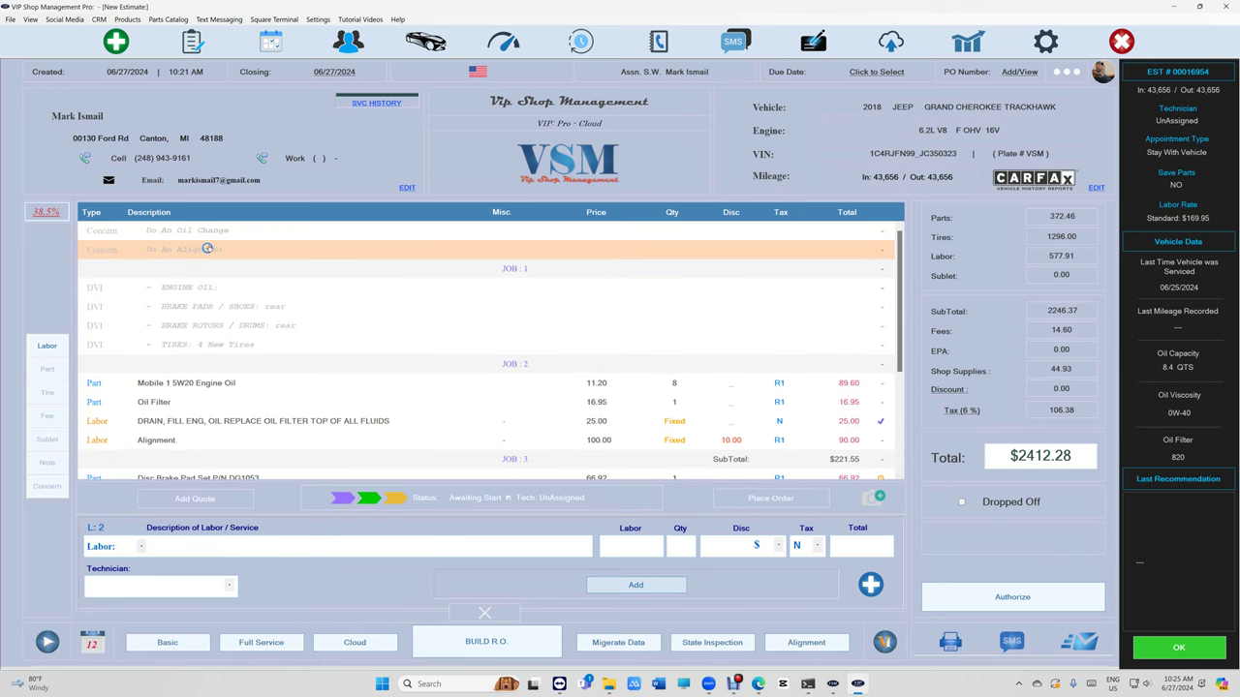
pyautogui.scroll(-1, 378, 338)
pyautogui.scroll(-2, 562, 424)
# - Place JOB 5 and JOB 4 on hold, leaving a $238.34 total
pyautogui.click(777, 460)
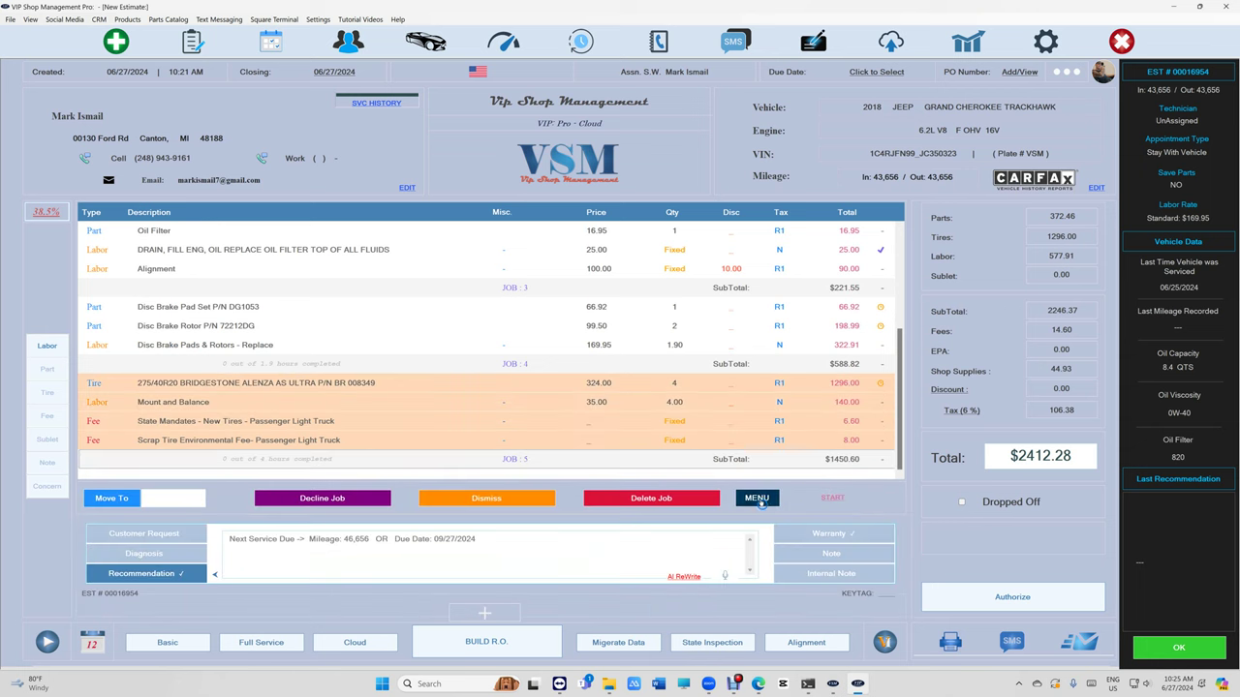
pyautogui.click(759, 498)
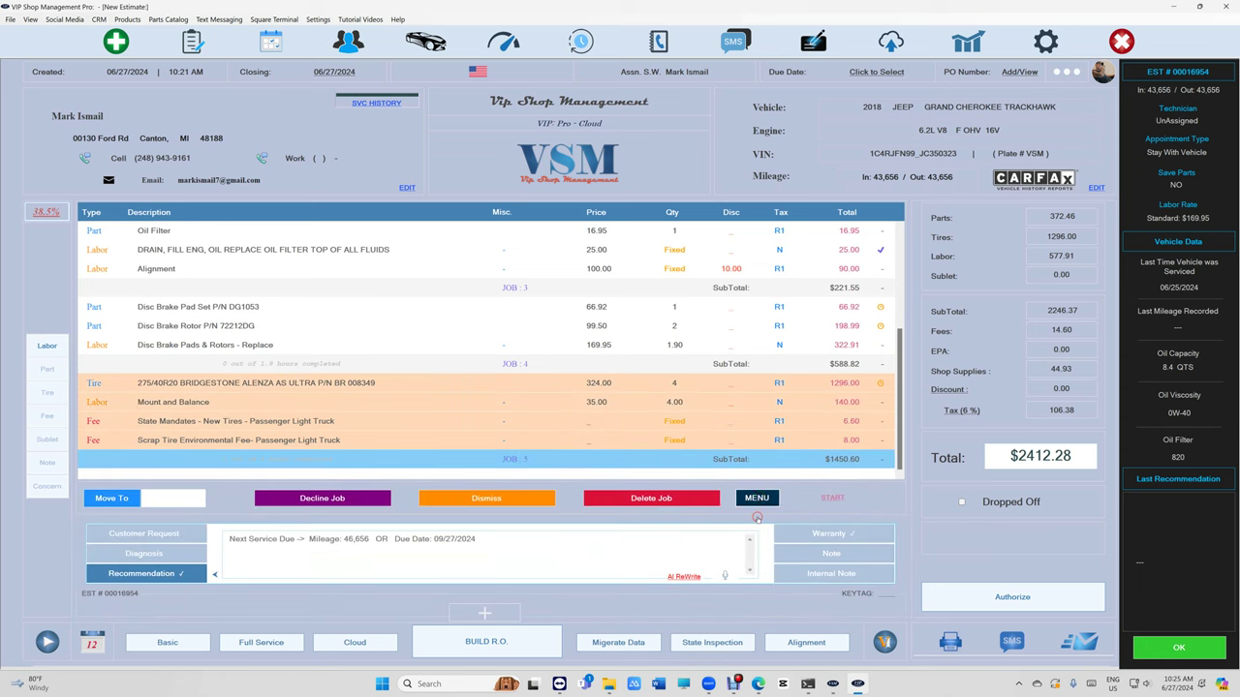
pyautogui.click(757, 517)
pyautogui.click(700, 369)
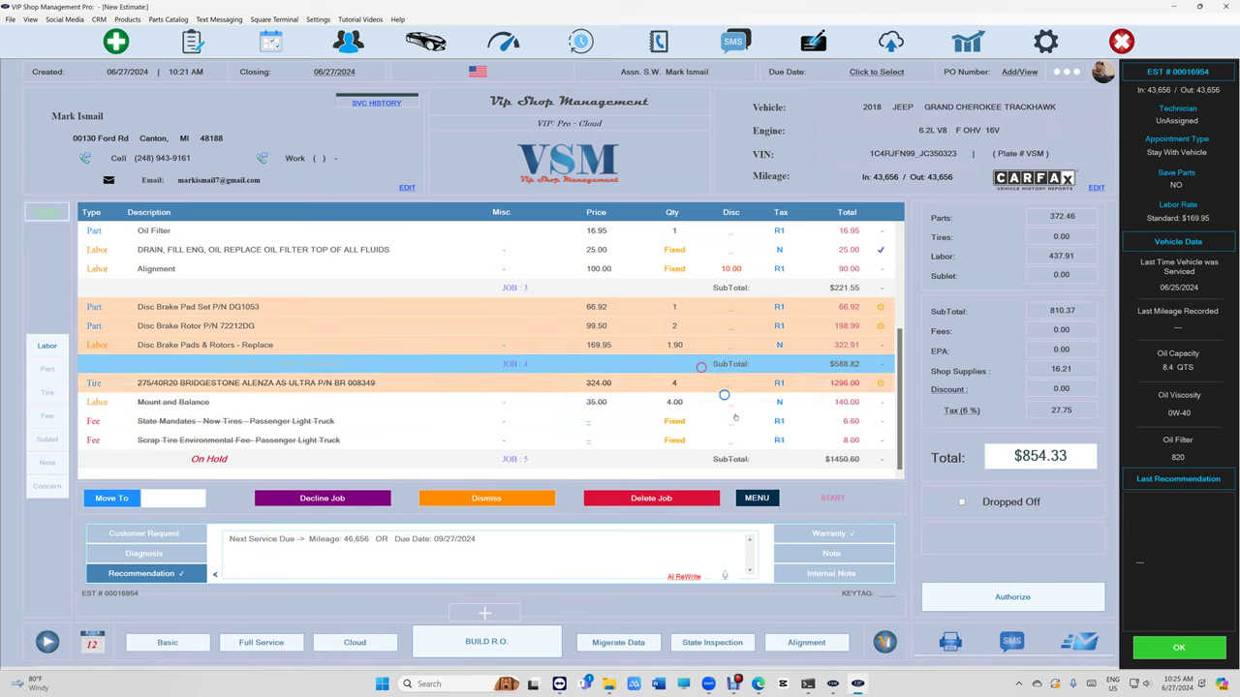
pyautogui.click(756, 498)
pyautogui.click(743, 514)
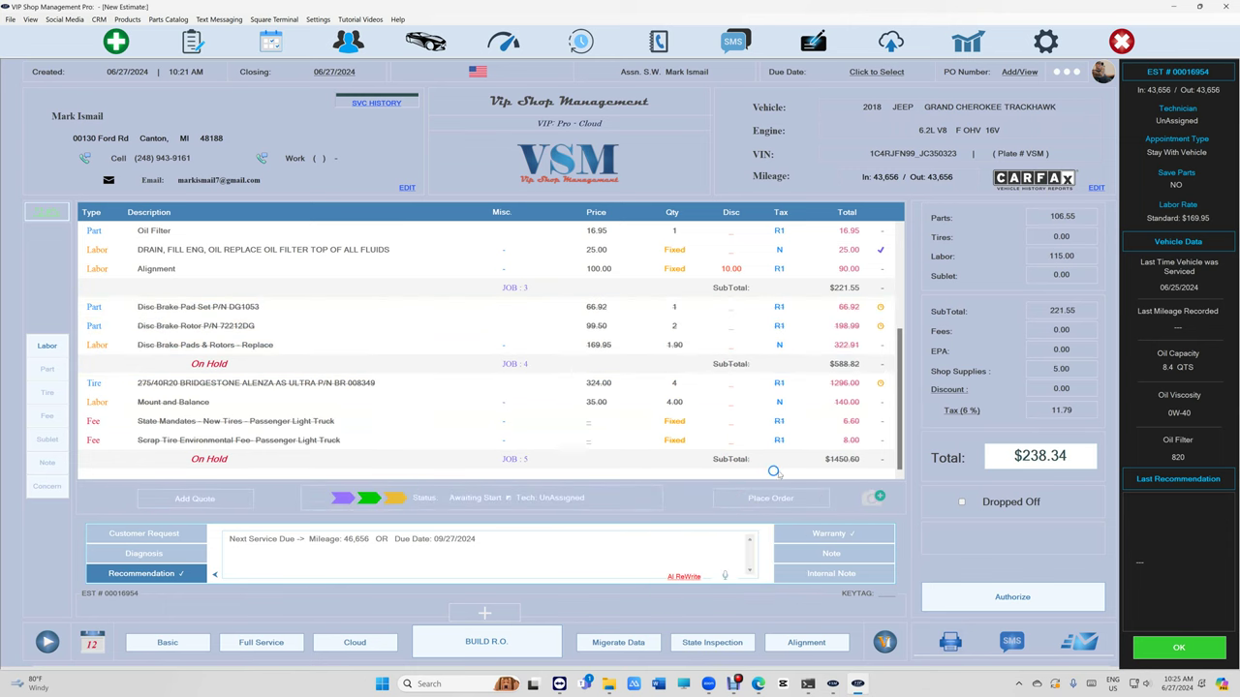
pyautogui.scroll(-2, 608, 358)
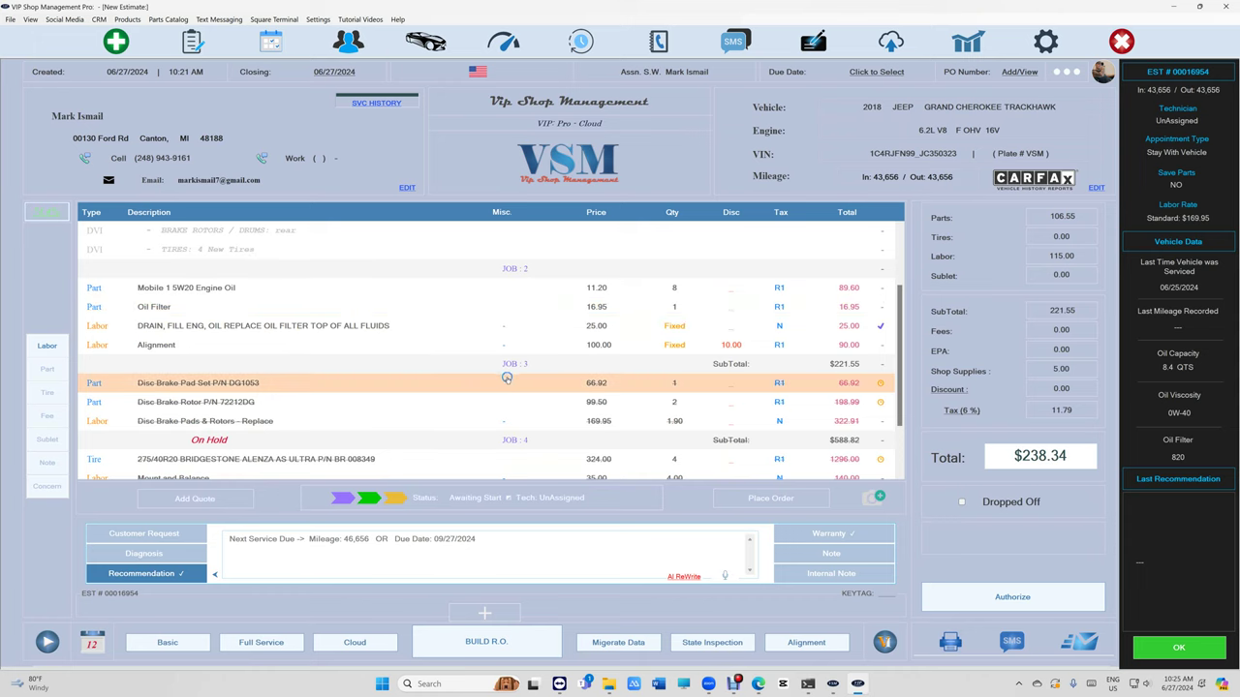
pyautogui.scroll(-1, 508, 376)
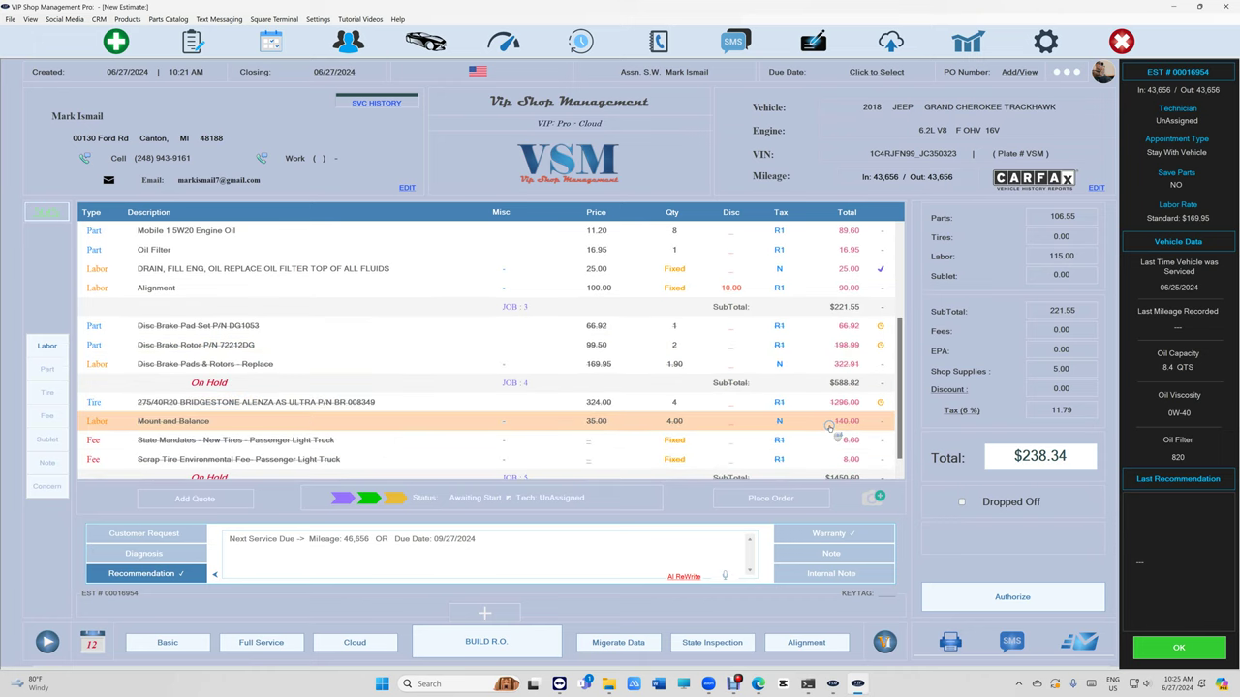
pyautogui.scroll(-3, 465, 426)
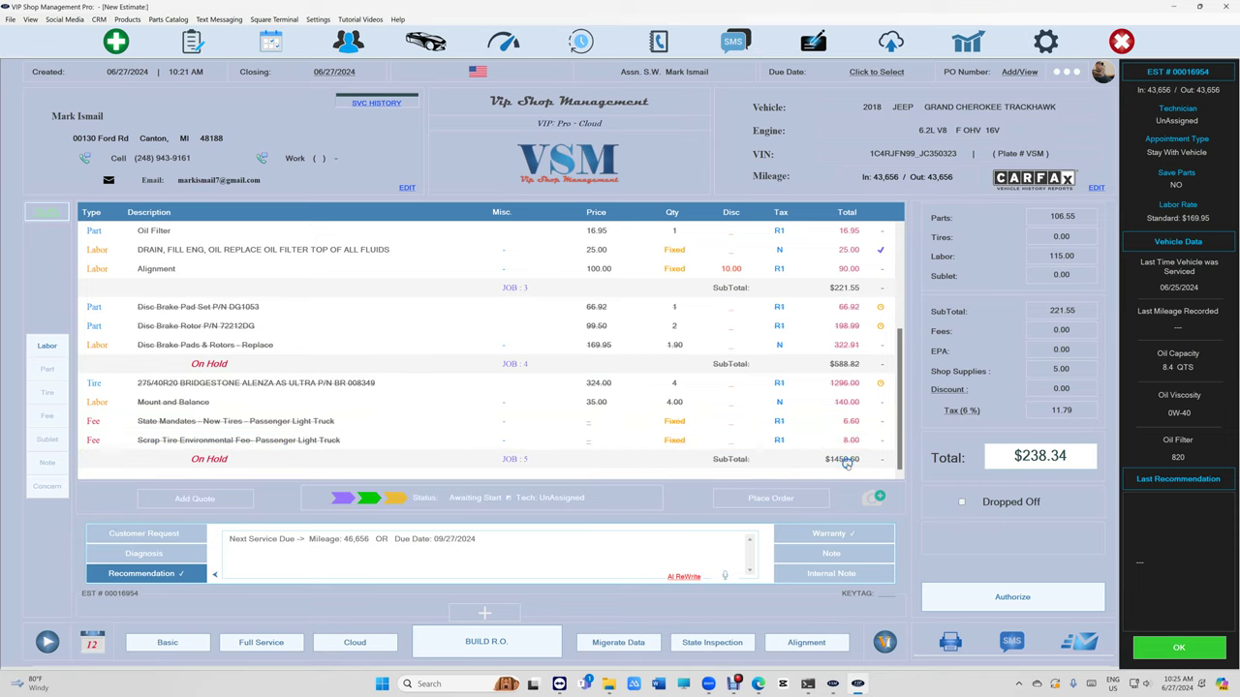
pyautogui.scroll(1, 485, 383)
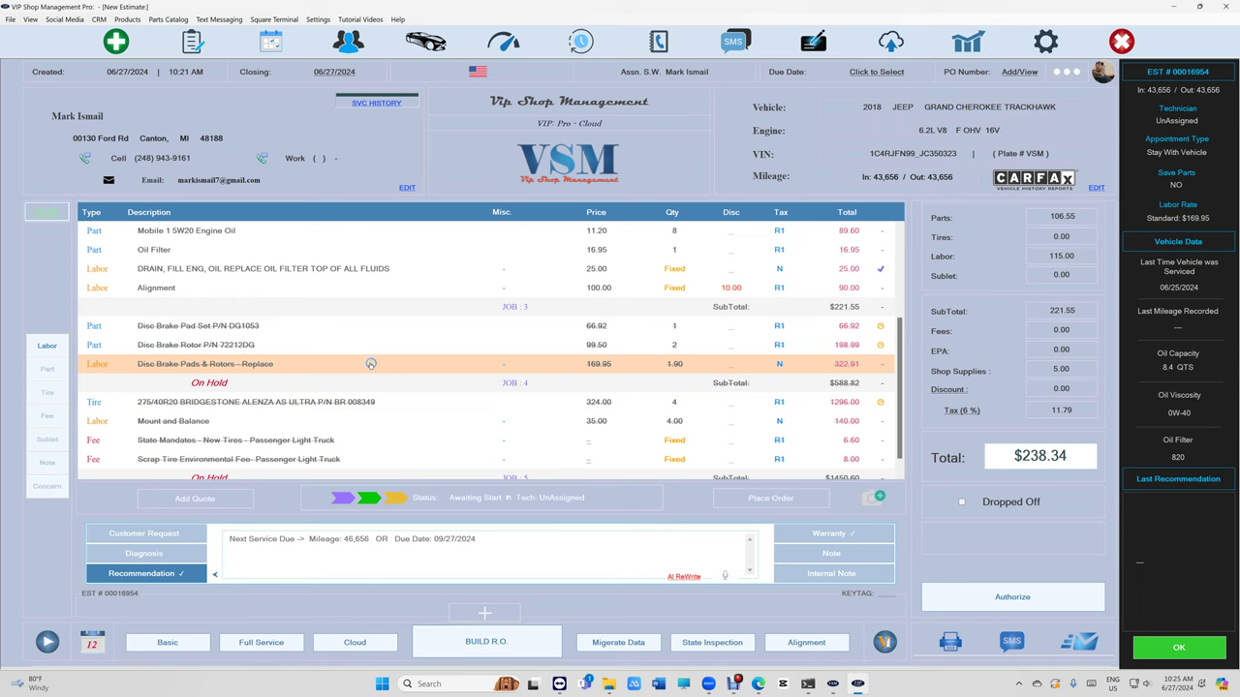
# - Release the holds on JOB 4 and JOB 5 to restore $2412.28, and set the appointment to Drop-off Vehicle
pyautogui.click(725, 386)
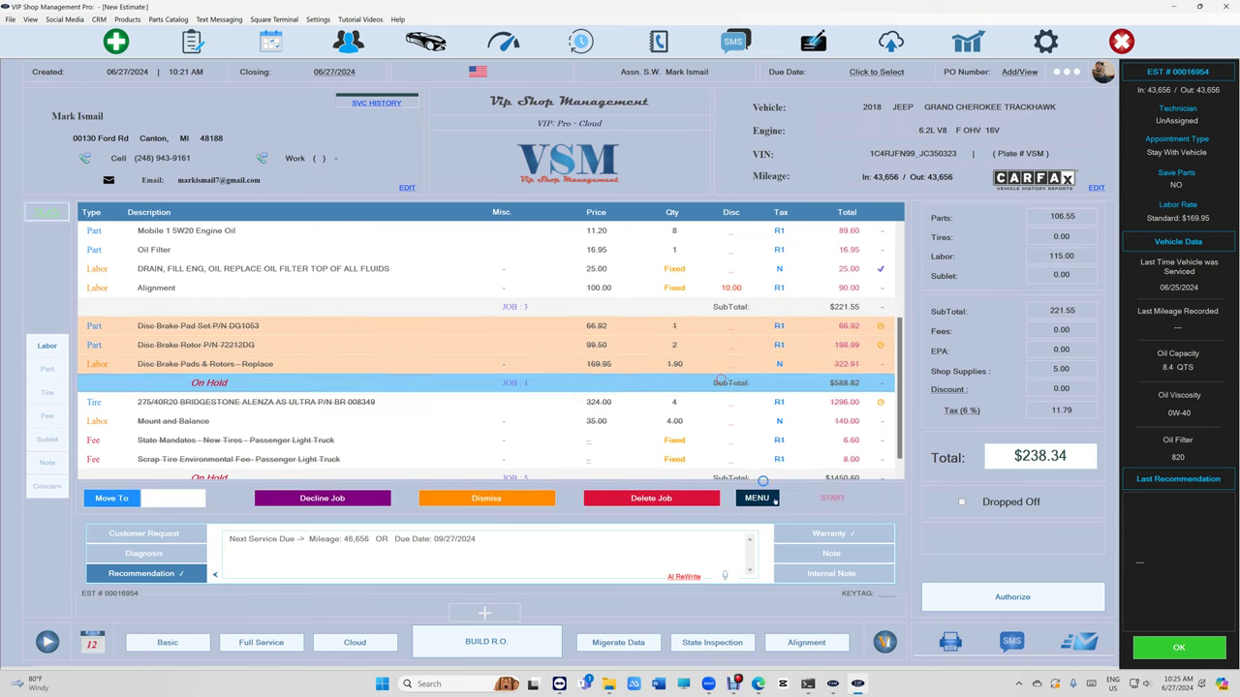
pyautogui.click(775, 497)
pyautogui.click(761, 516)
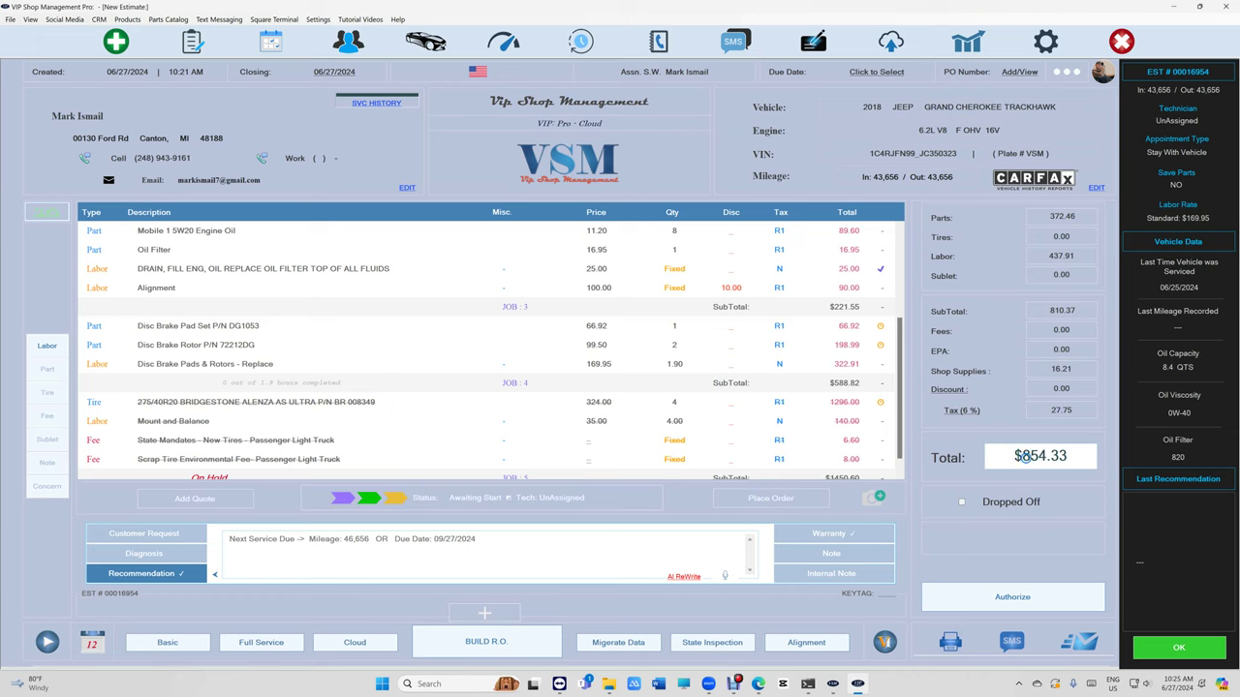
pyautogui.scroll(-1, 905, 407)
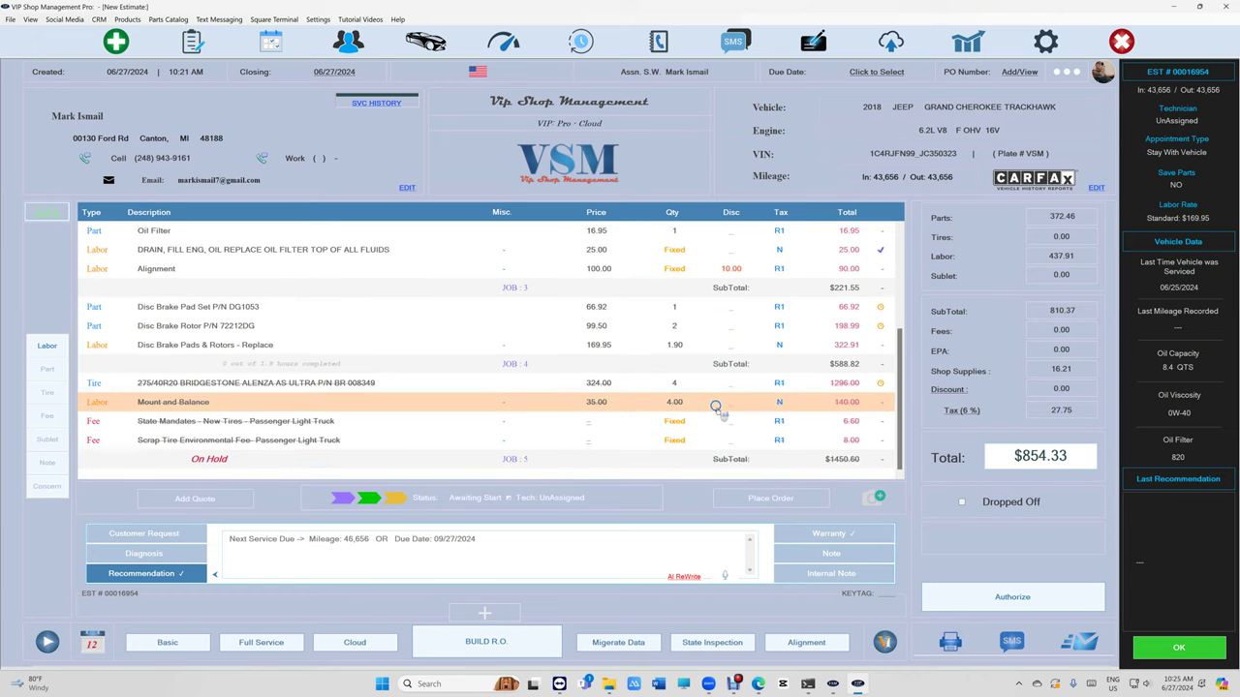
pyautogui.click(794, 459)
pyautogui.click(758, 498)
pyautogui.click(761, 518)
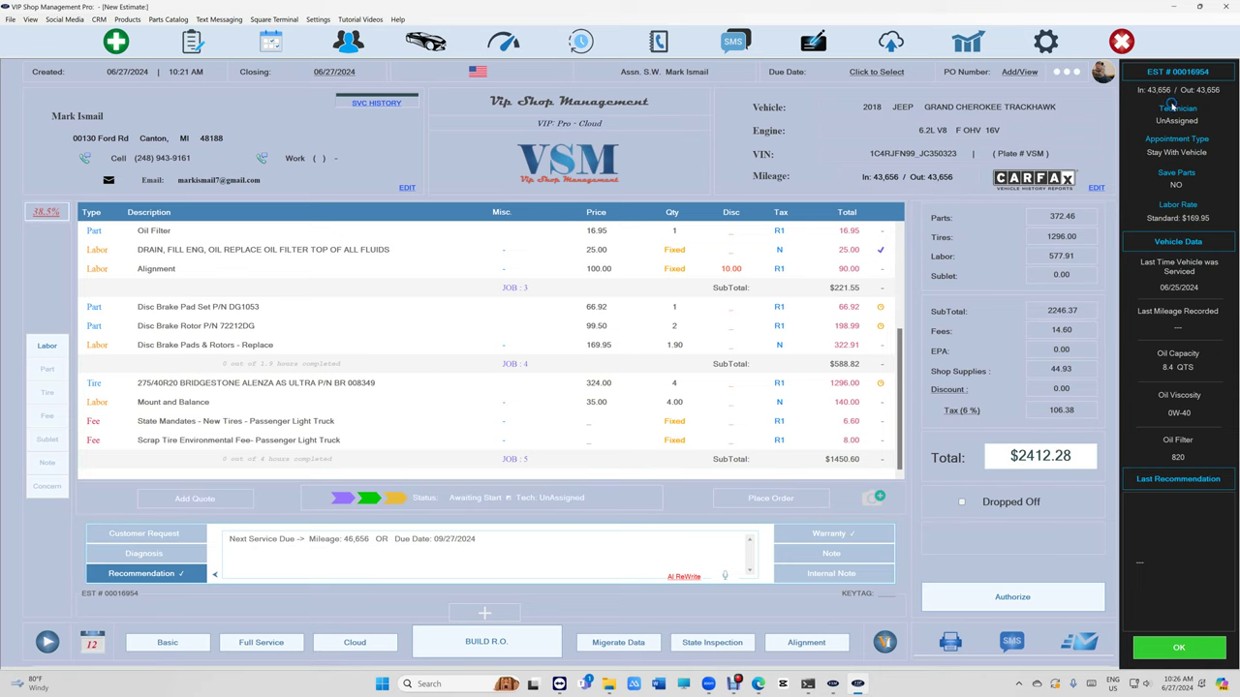
pyautogui.click(1186, 156)
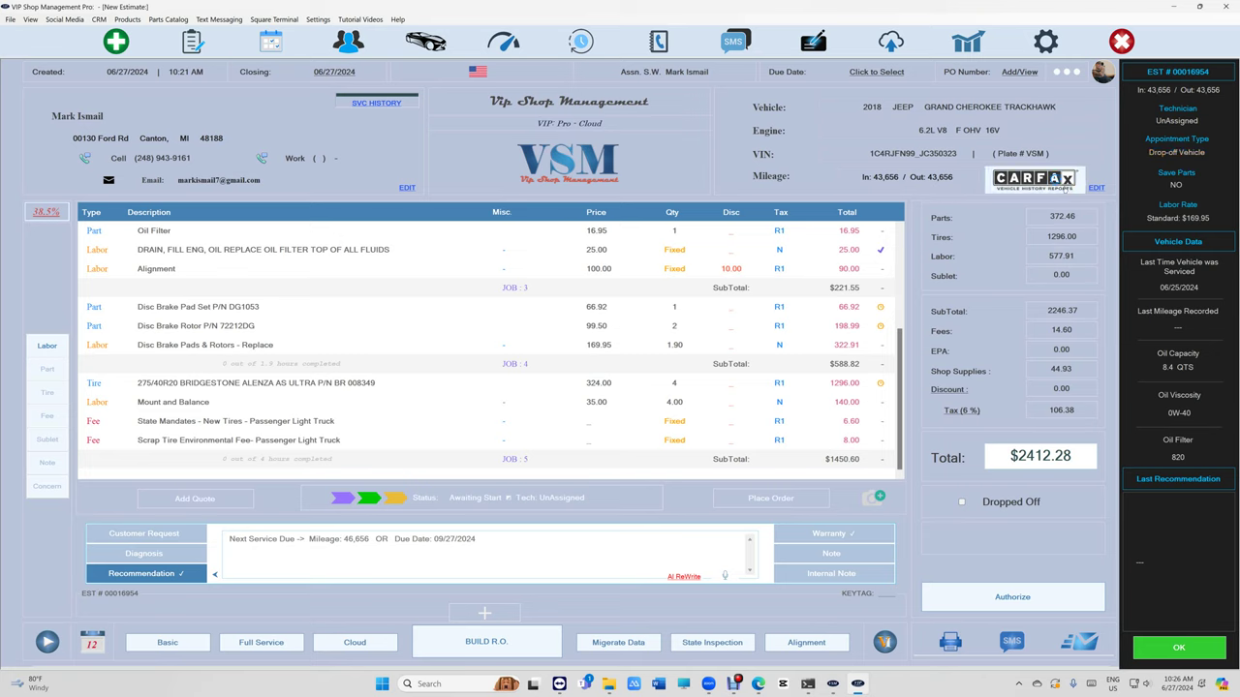
# - Cycle the labor rate through Warranty $95.00 and back to Standard $169.95
pyautogui.click(1170, 221)
pyautogui.click(1170, 220)
pyautogui.click(1170, 221)
pyautogui.click(1171, 221)
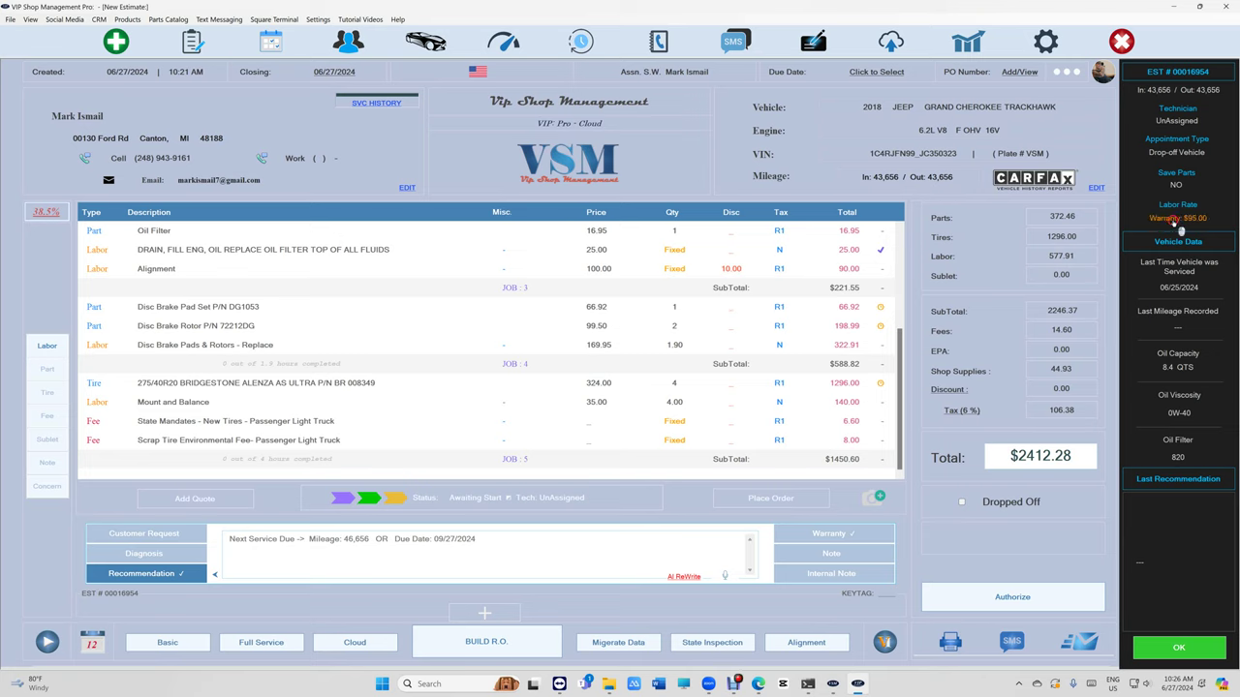
pyautogui.click(1174, 223)
# - Assign Mark as the main technician for all labor lines
pyautogui.click(1174, 123)
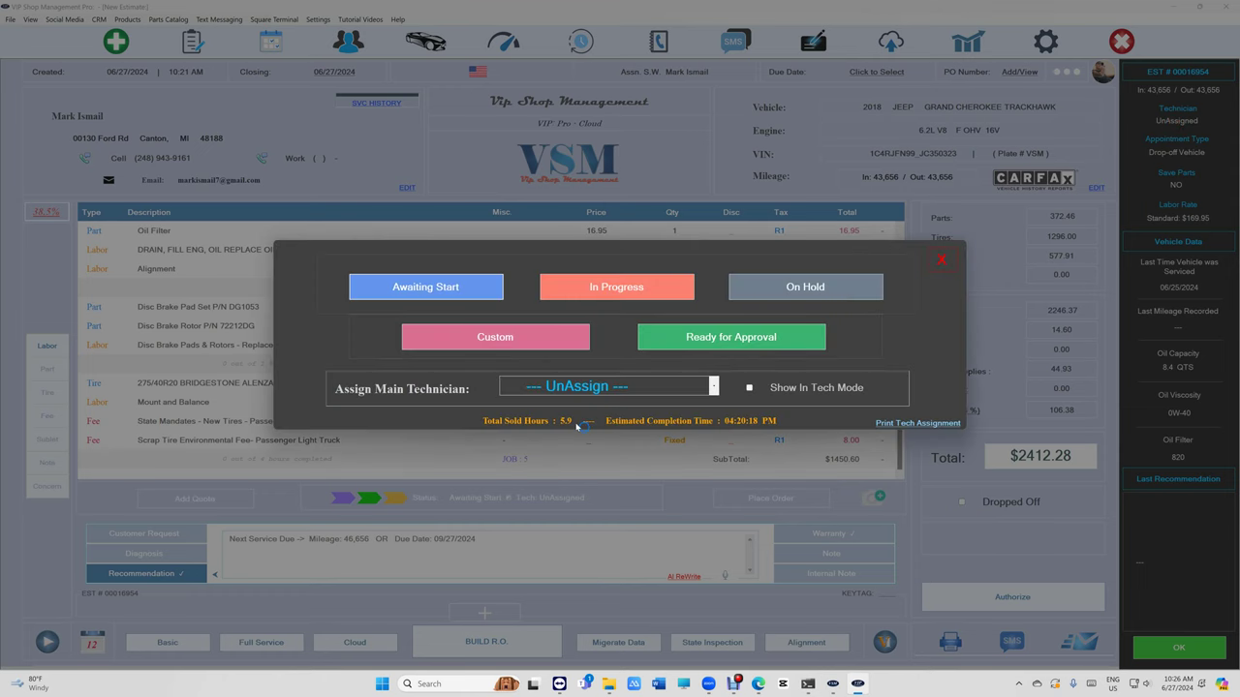
pyautogui.click(587, 387)
pyautogui.click(592, 401)
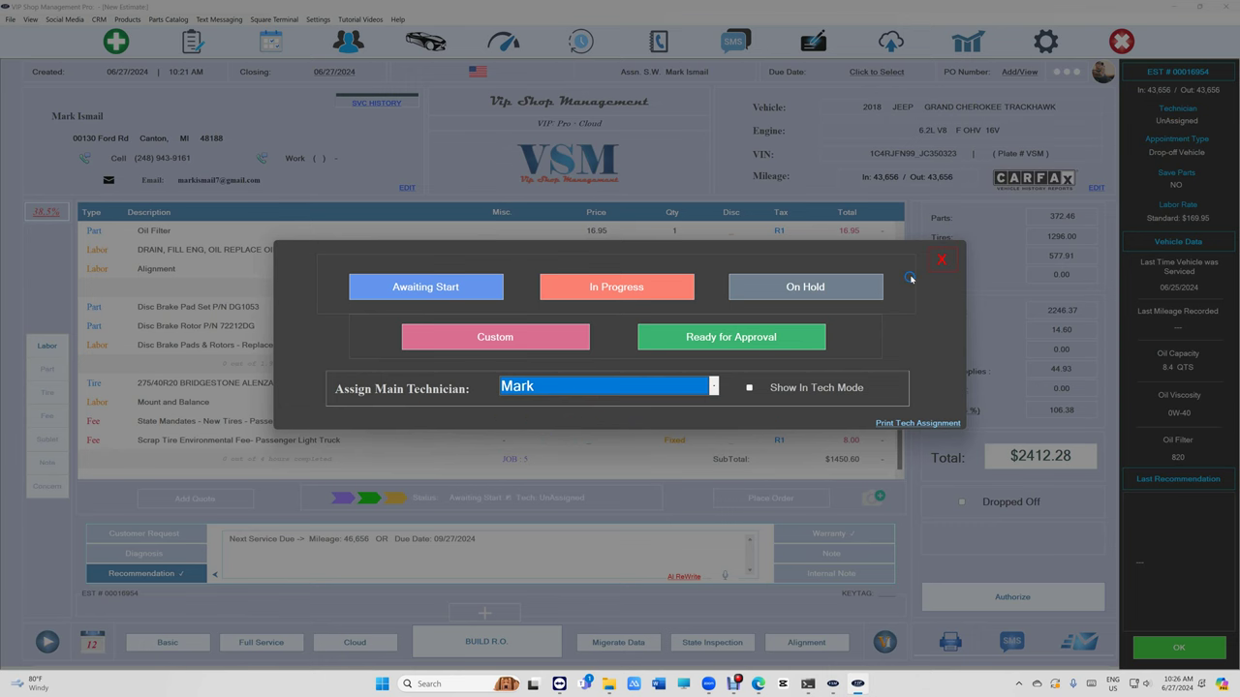
pyautogui.click(940, 259)
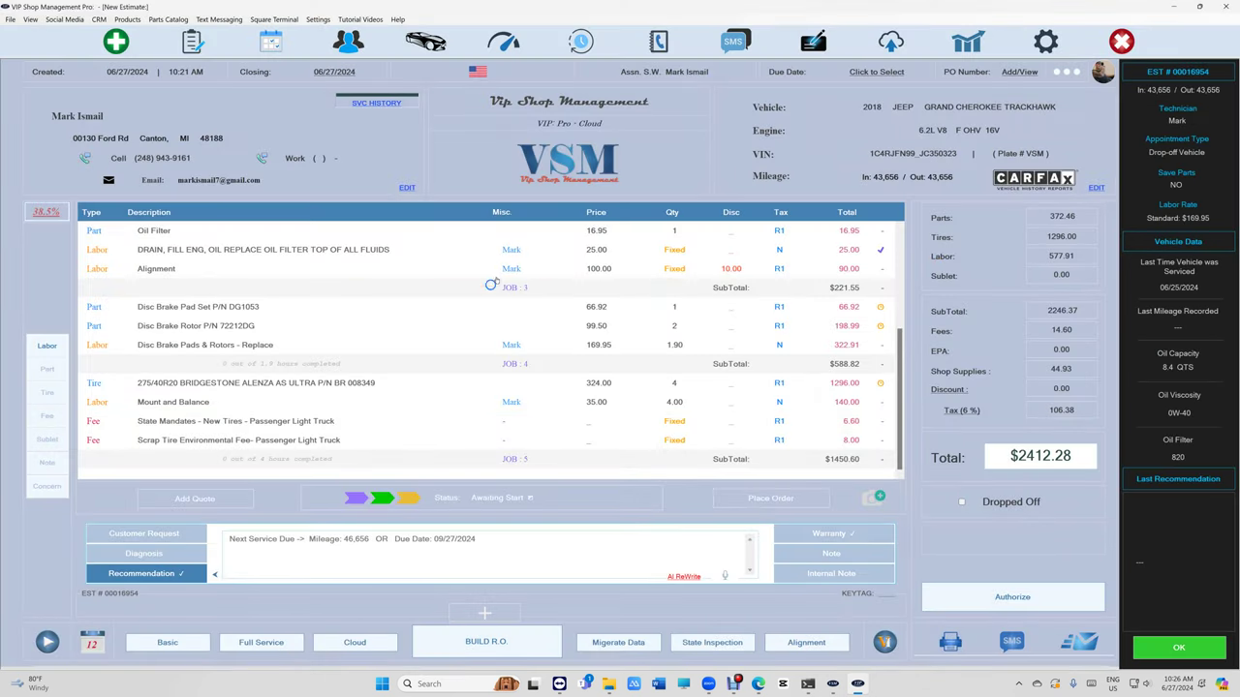
pyautogui.click(977, 595)
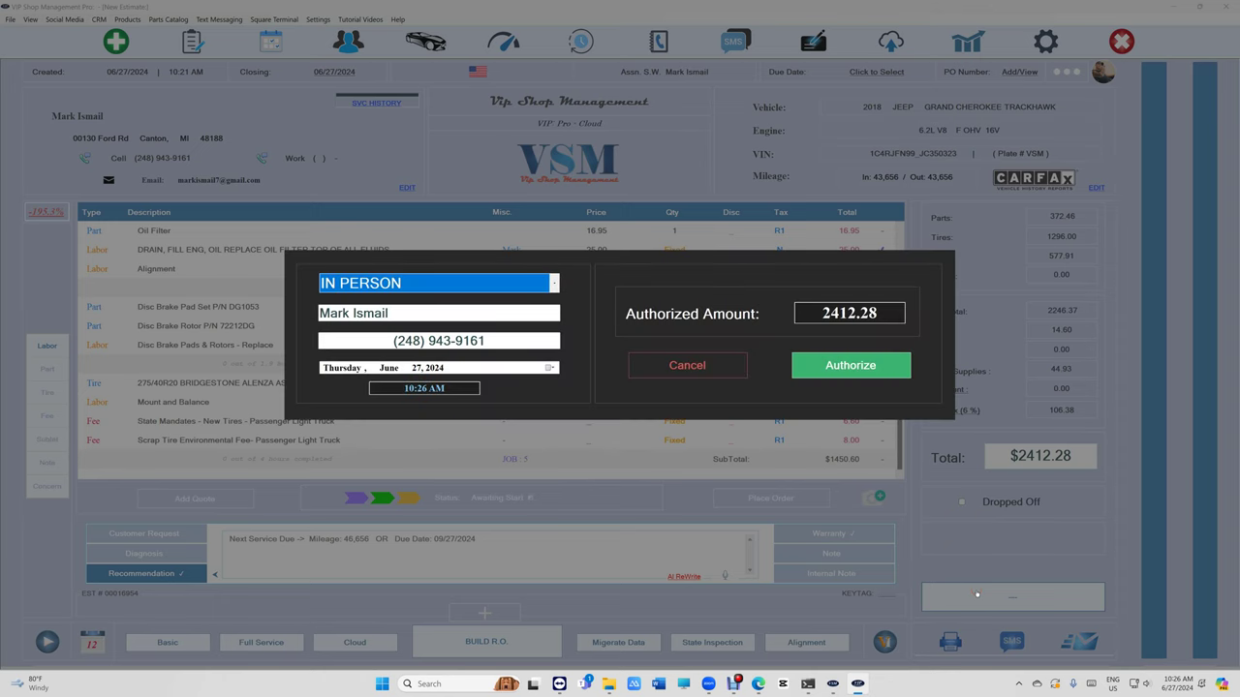
pyautogui.click(713, 363)
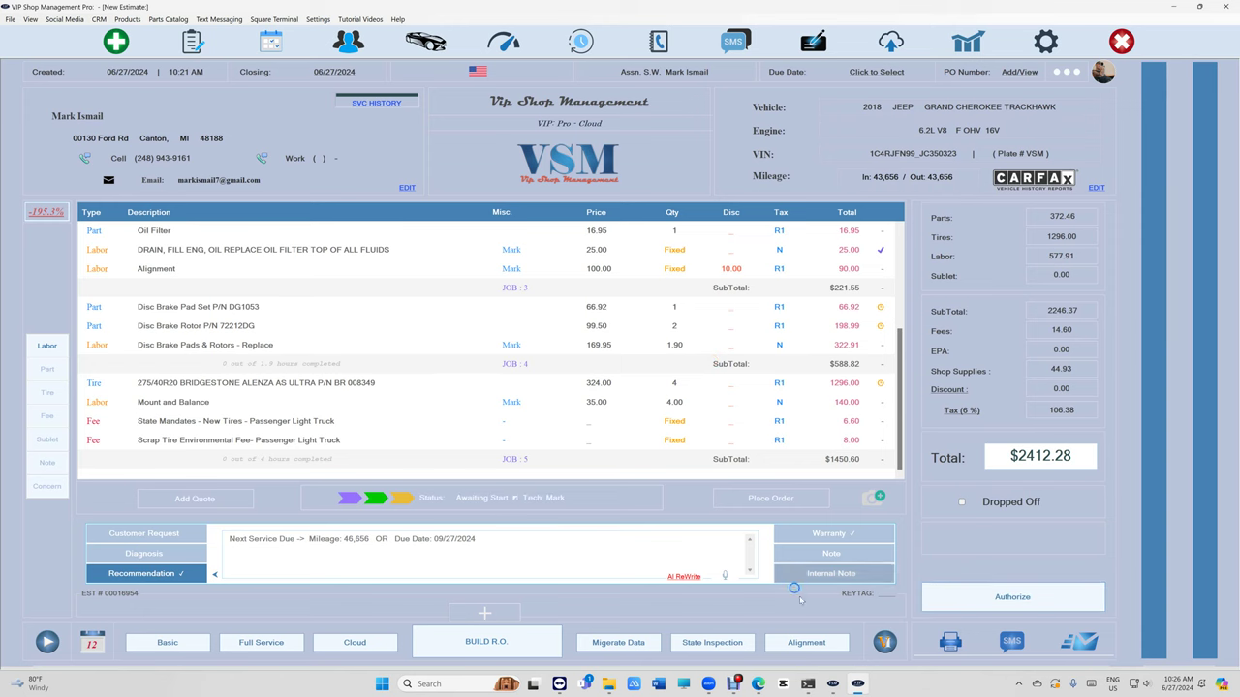
pyautogui.scroll(5, 590, 324)
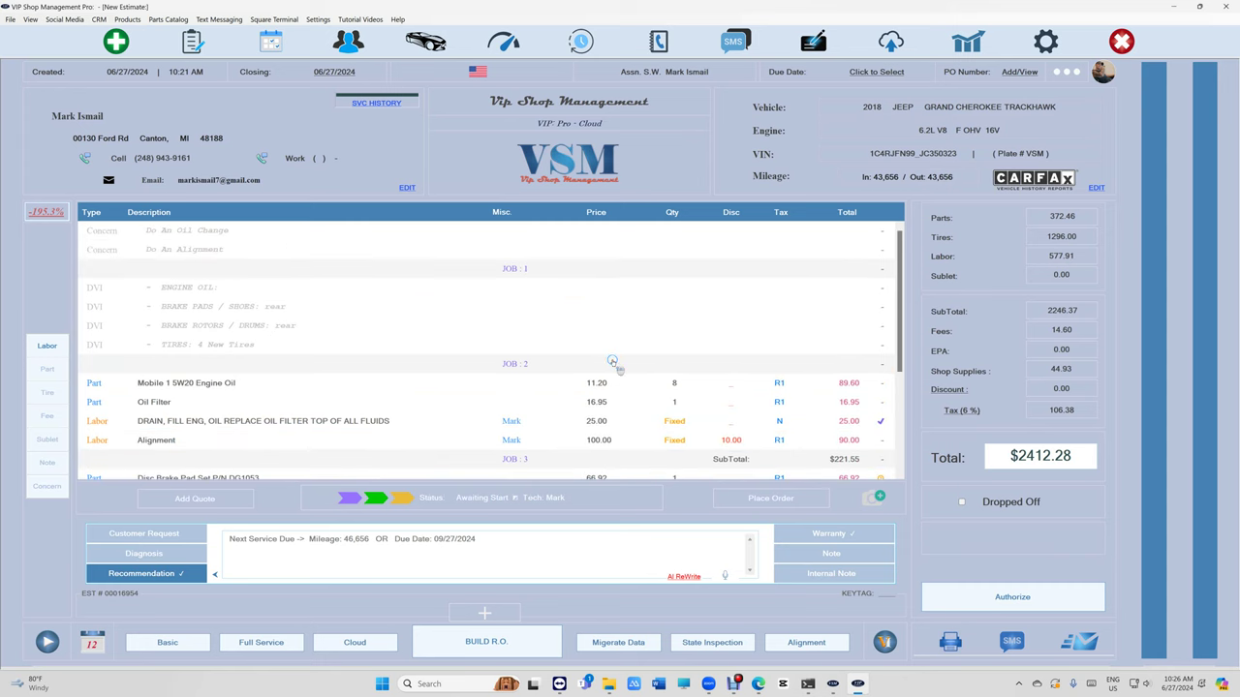
pyautogui.scroll(-3, 623, 371)
pyautogui.scroll(4, 630, 378)
pyautogui.click(237, 288)
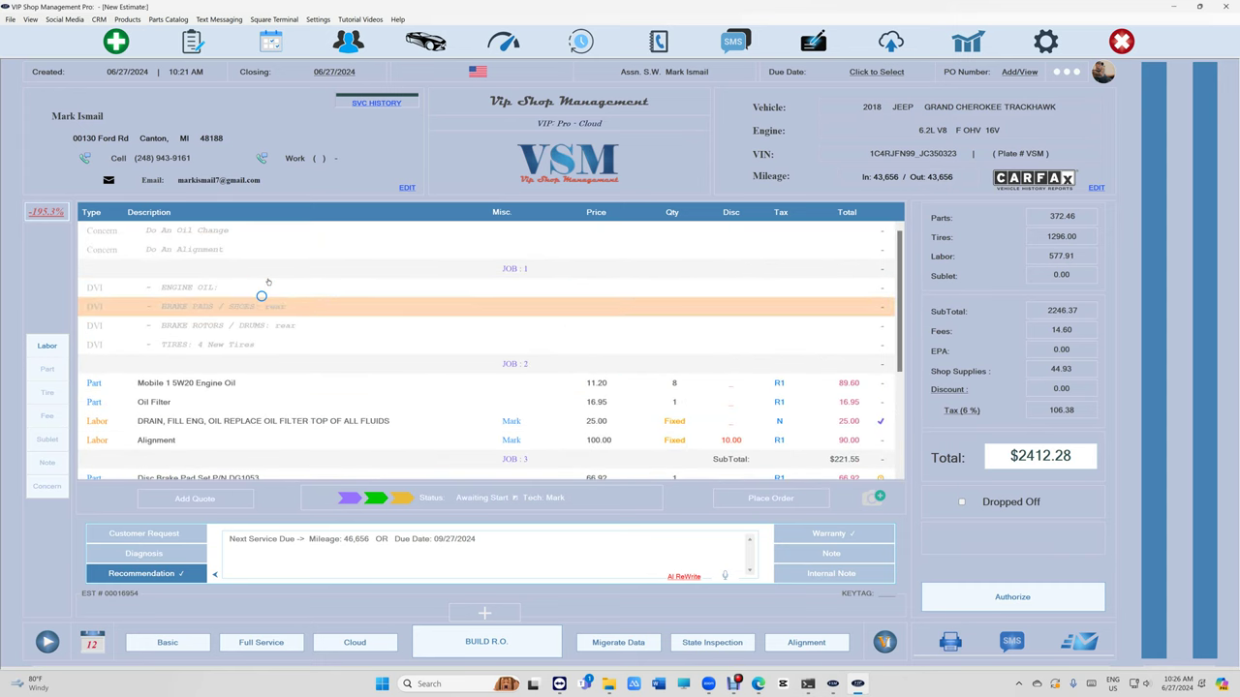
pyautogui.click(950, 641)
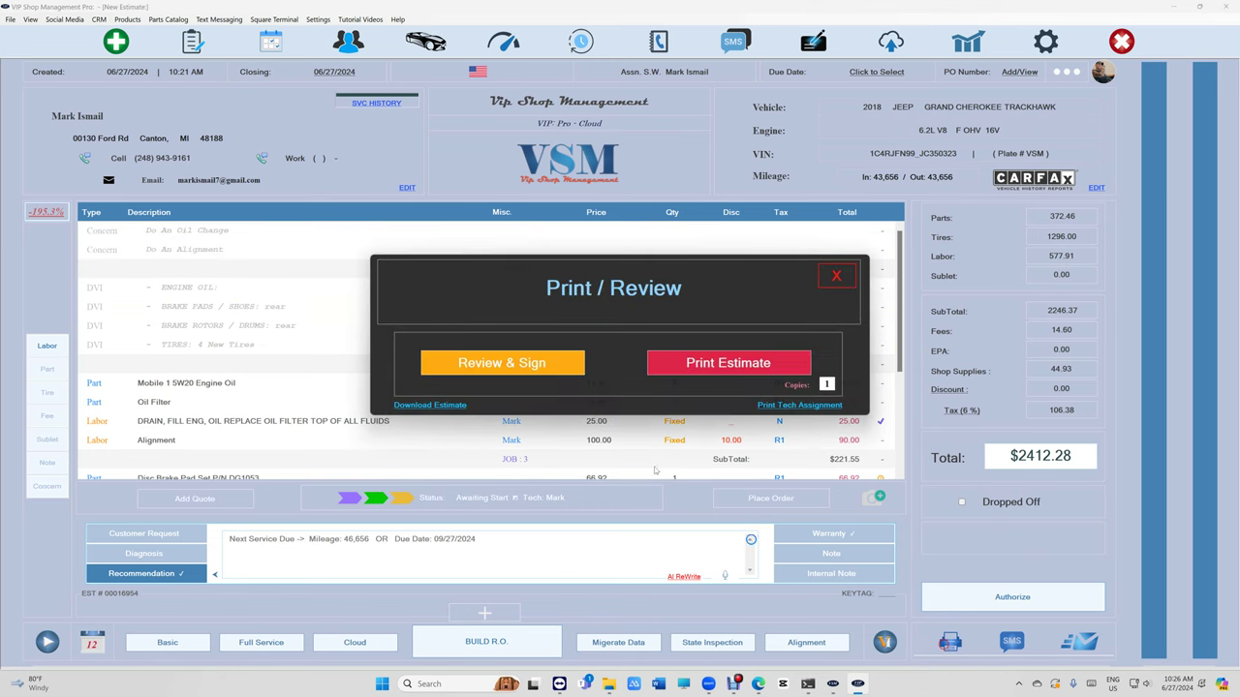
pyautogui.click(524, 362)
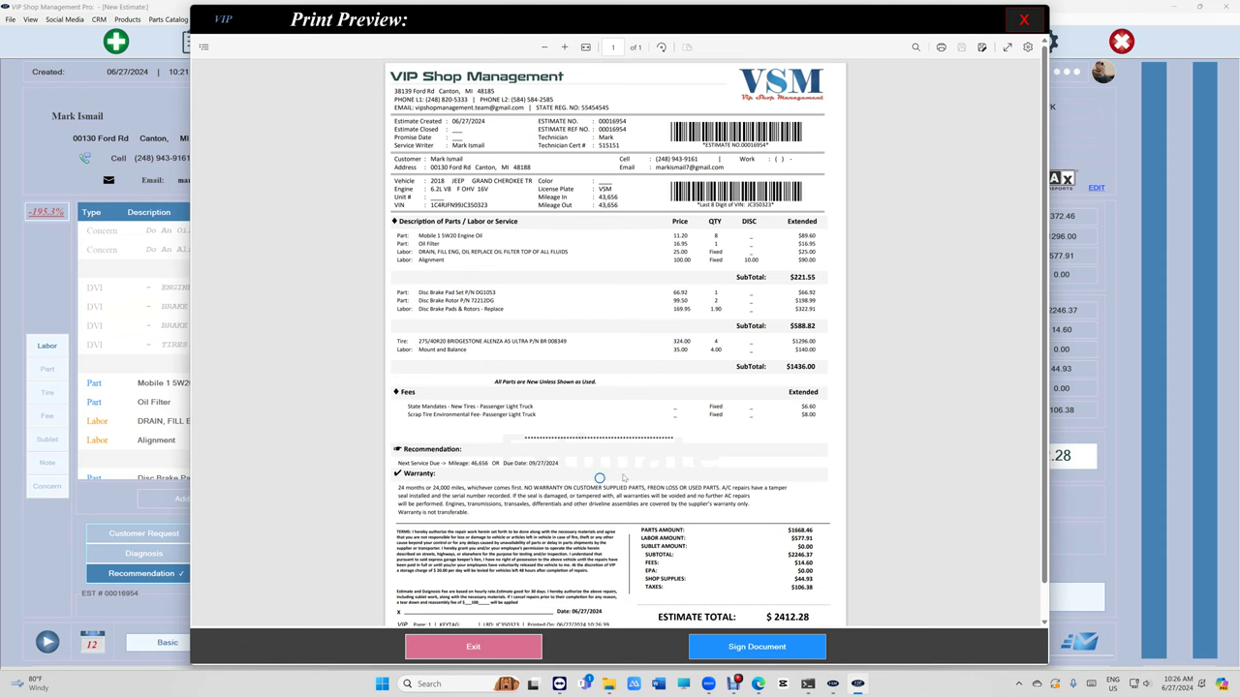
pyautogui.click(508, 646)
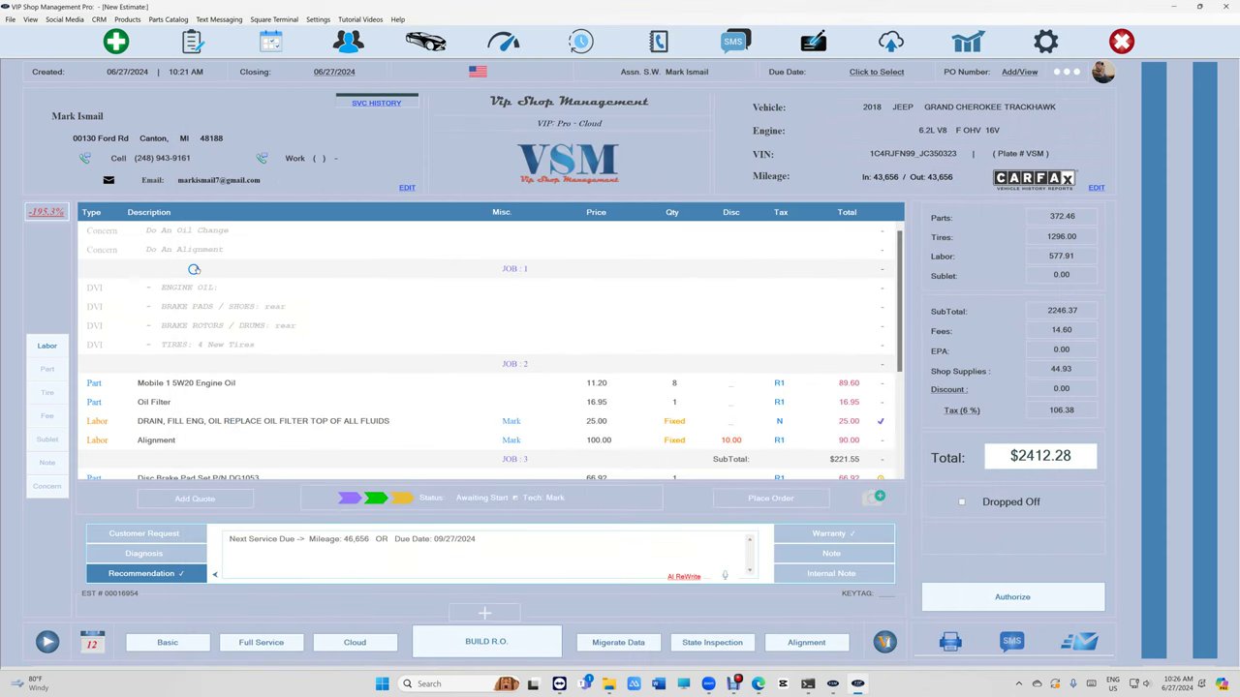
pyautogui.scroll(-3, 334, 329)
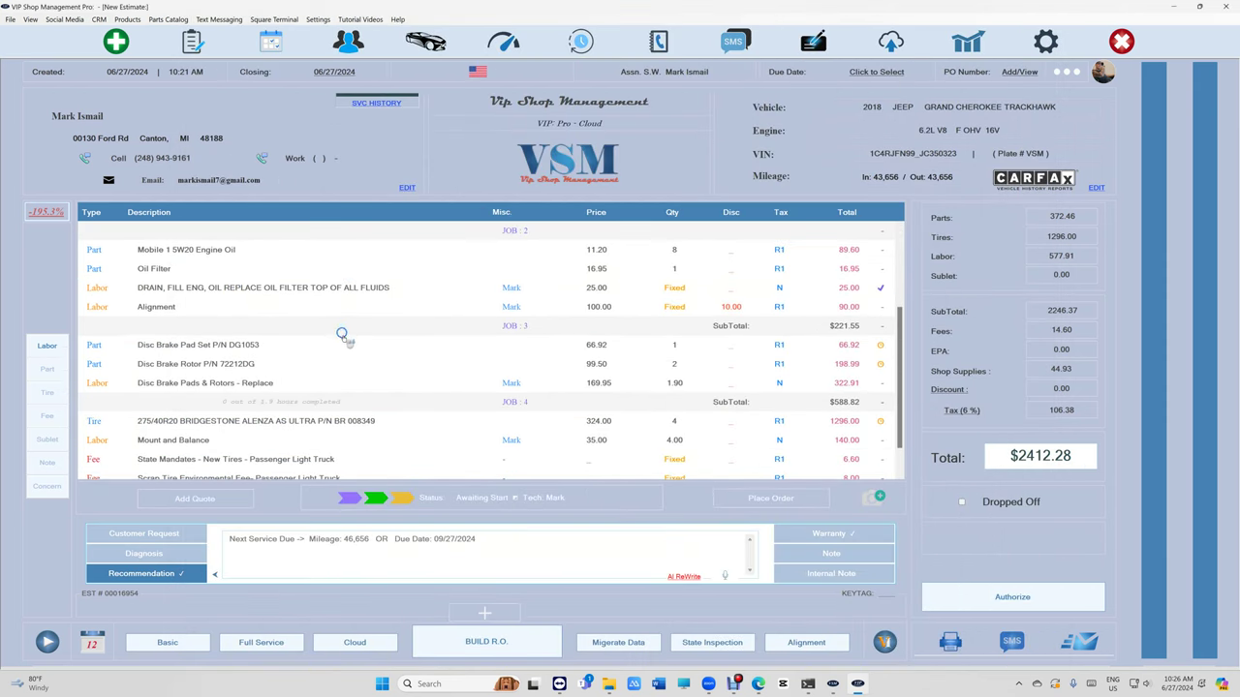
pyautogui.scroll(-1, 343, 337)
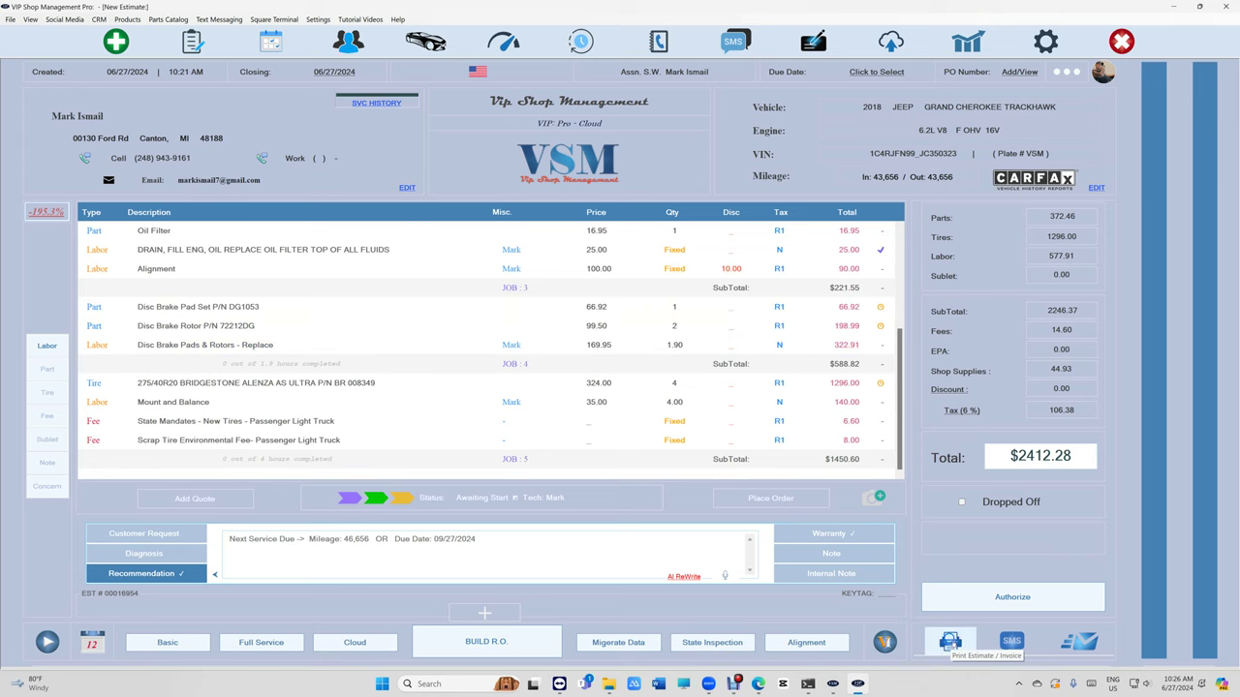
# - Text the customer an approval request with the $2412.28 estimate PDF attached
pyautogui.click(1011, 641)
pyautogui.click(435, 330)
pyautogui.click(716, 459)
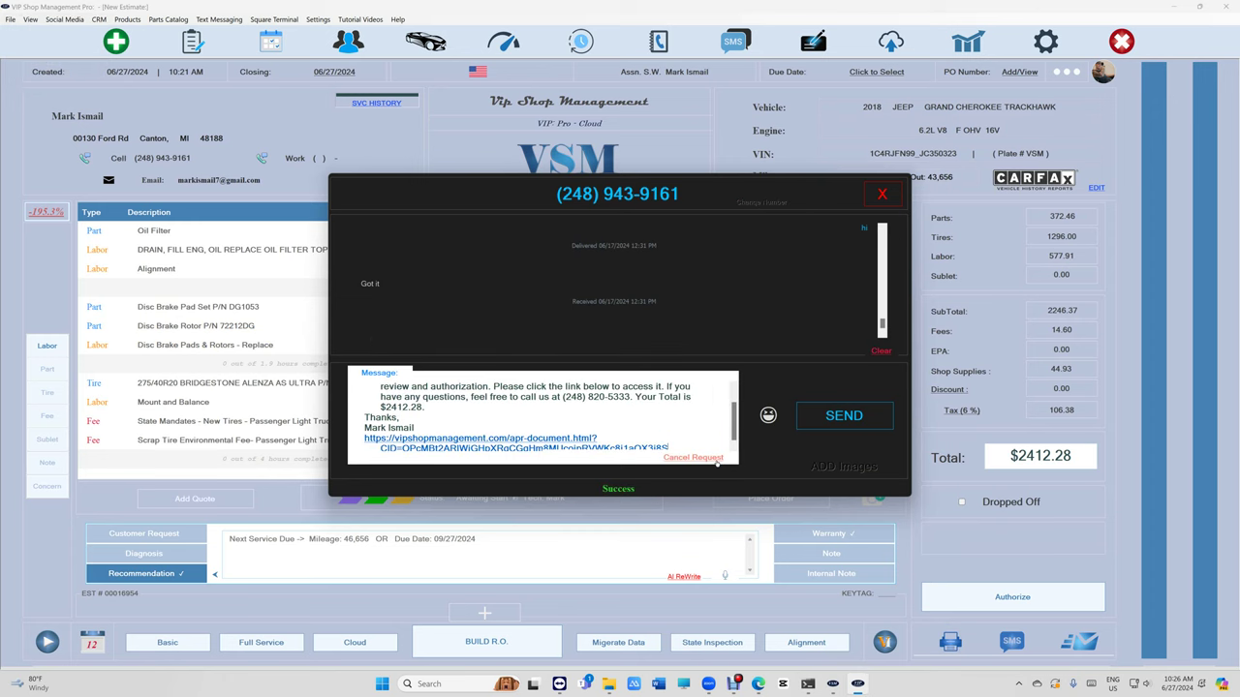
pyautogui.click(828, 417)
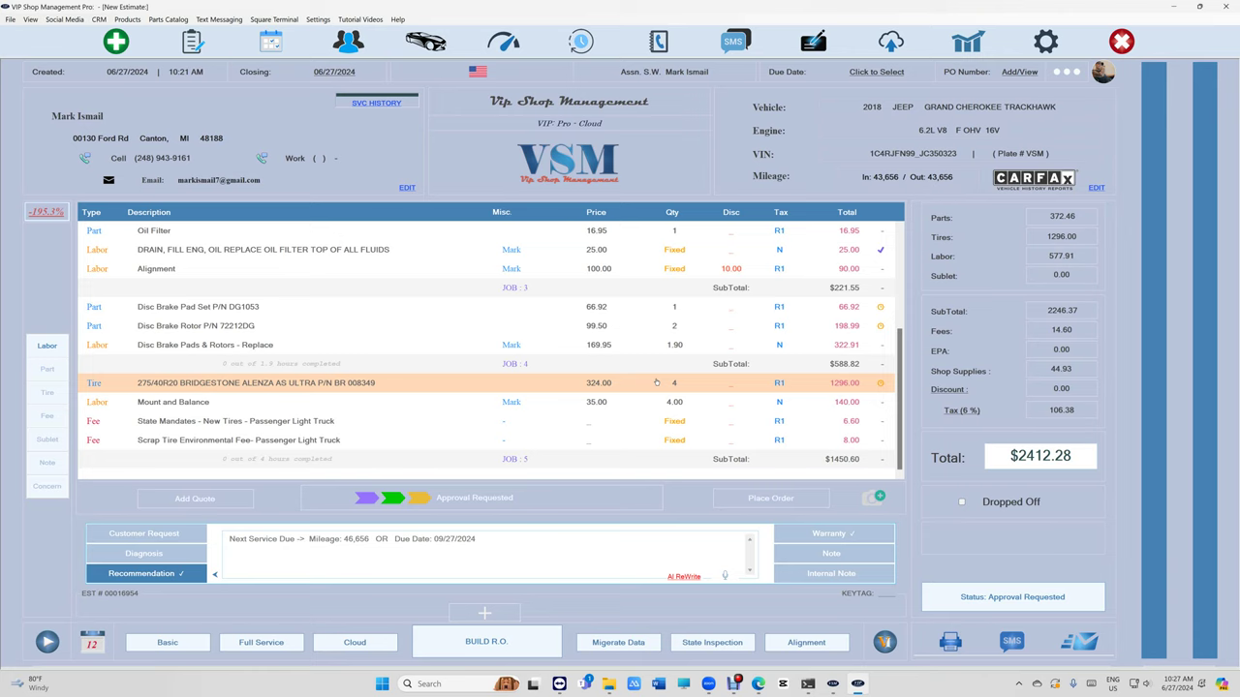
# - Complete the customer's remote approval and review the signed estimate
pyautogui.click(997, 593)
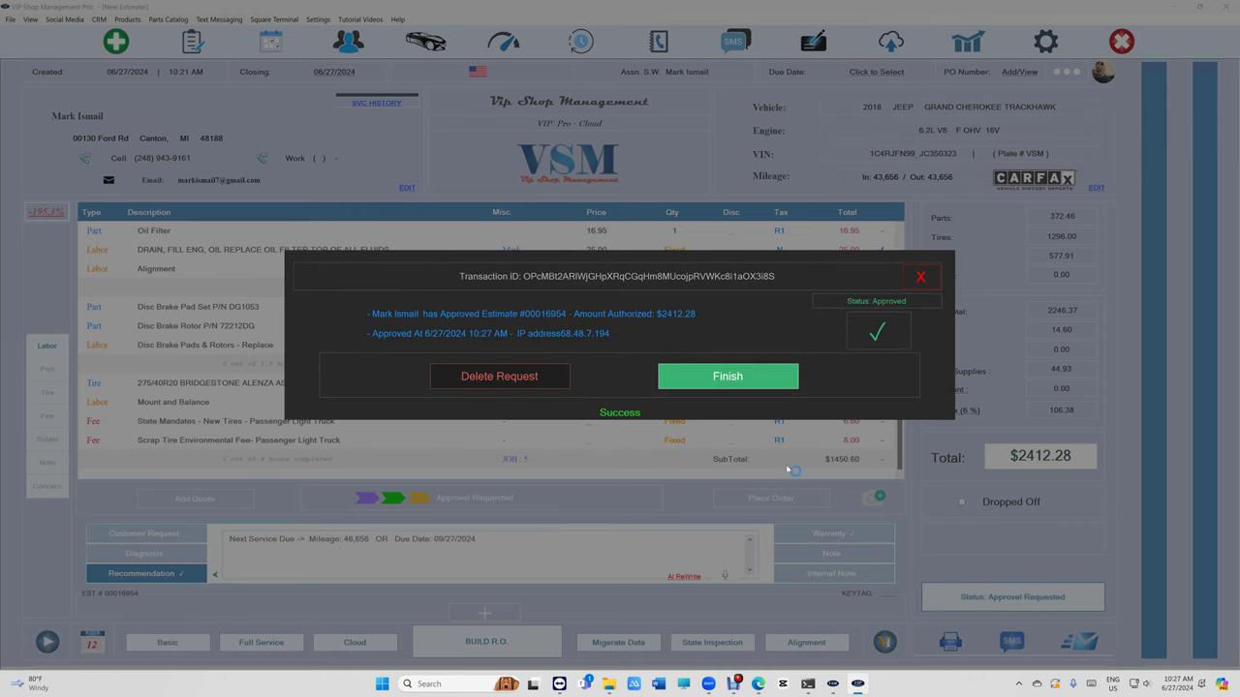
pyautogui.click(712, 381)
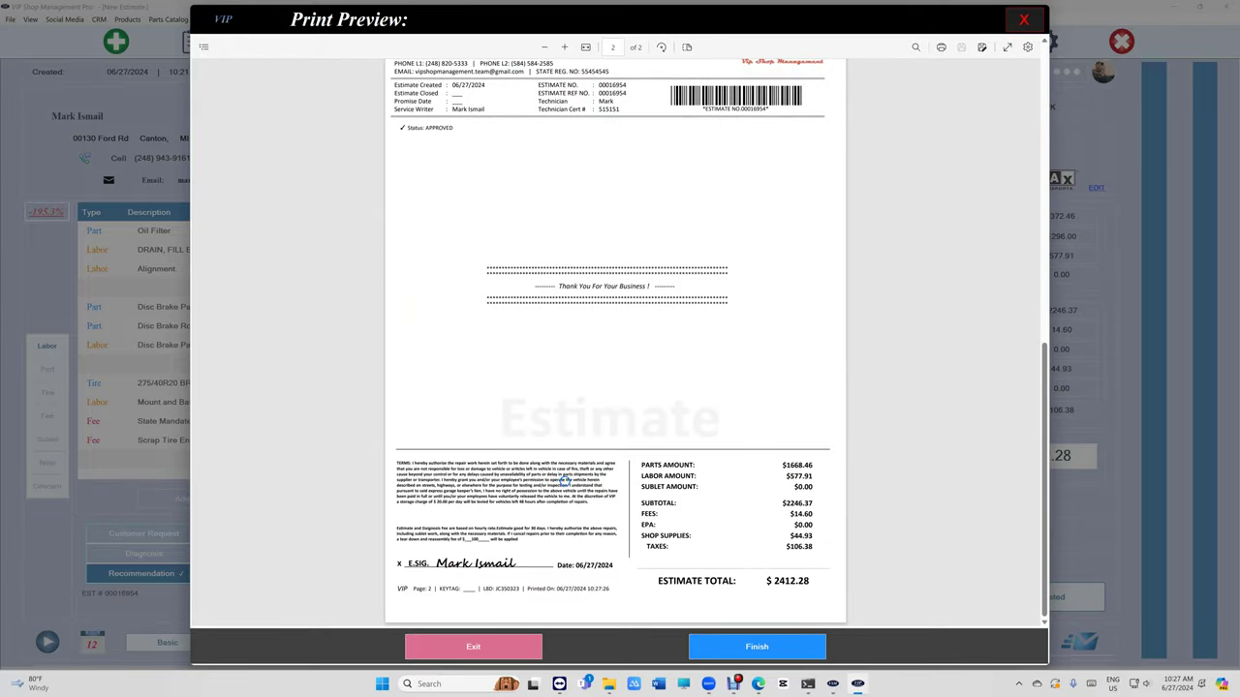
pyautogui.scroll(10, 554, 488)
pyautogui.scroll(-10, 559, 437)
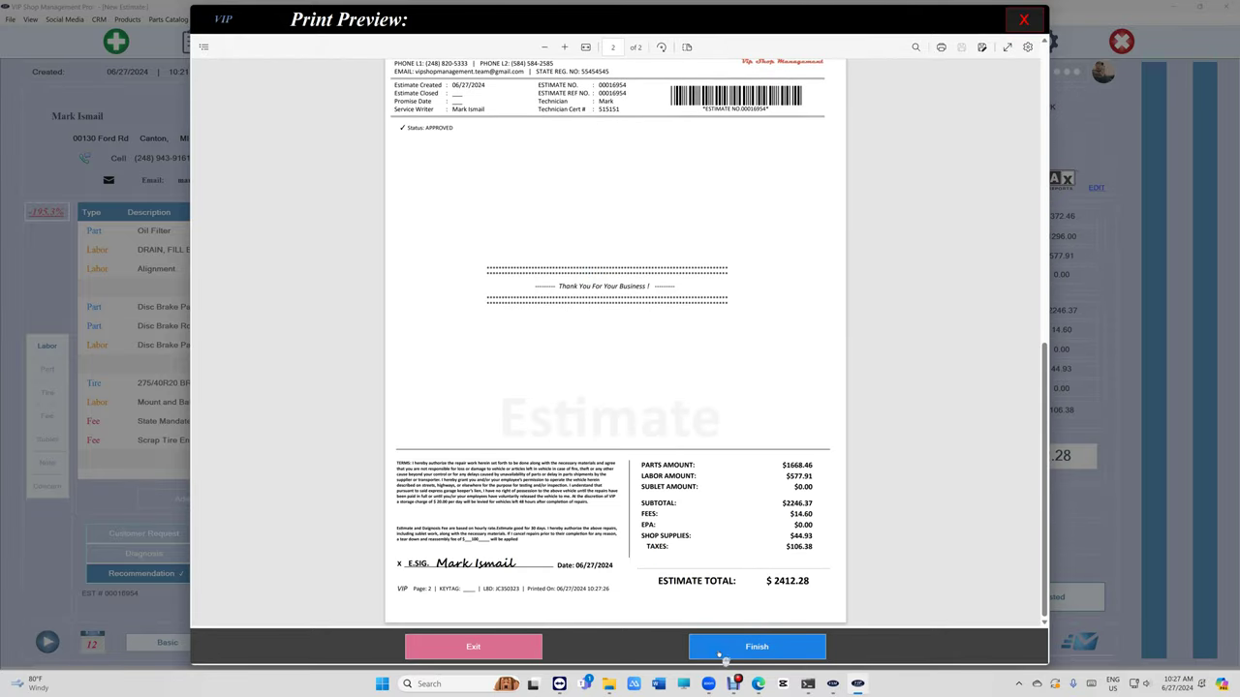
# - Text the signed estimate to the customer and close the preview
pyautogui.click(719, 654)
pyautogui.click(602, 646)
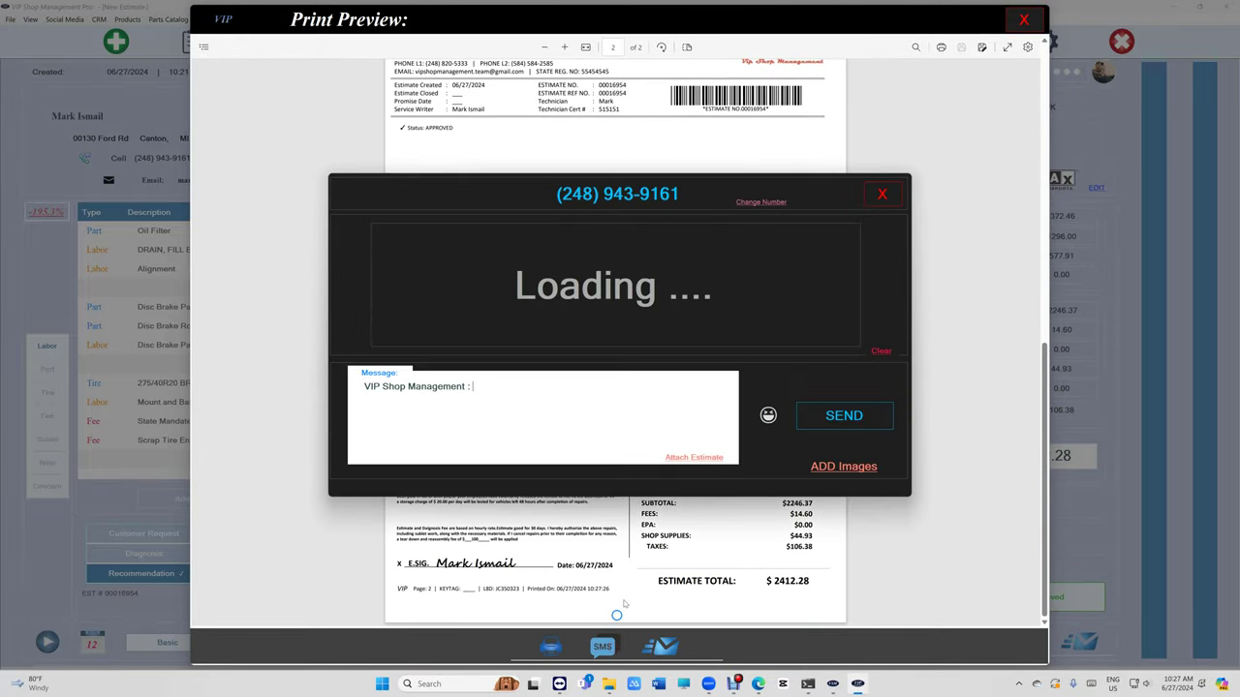
pyautogui.click(711, 457)
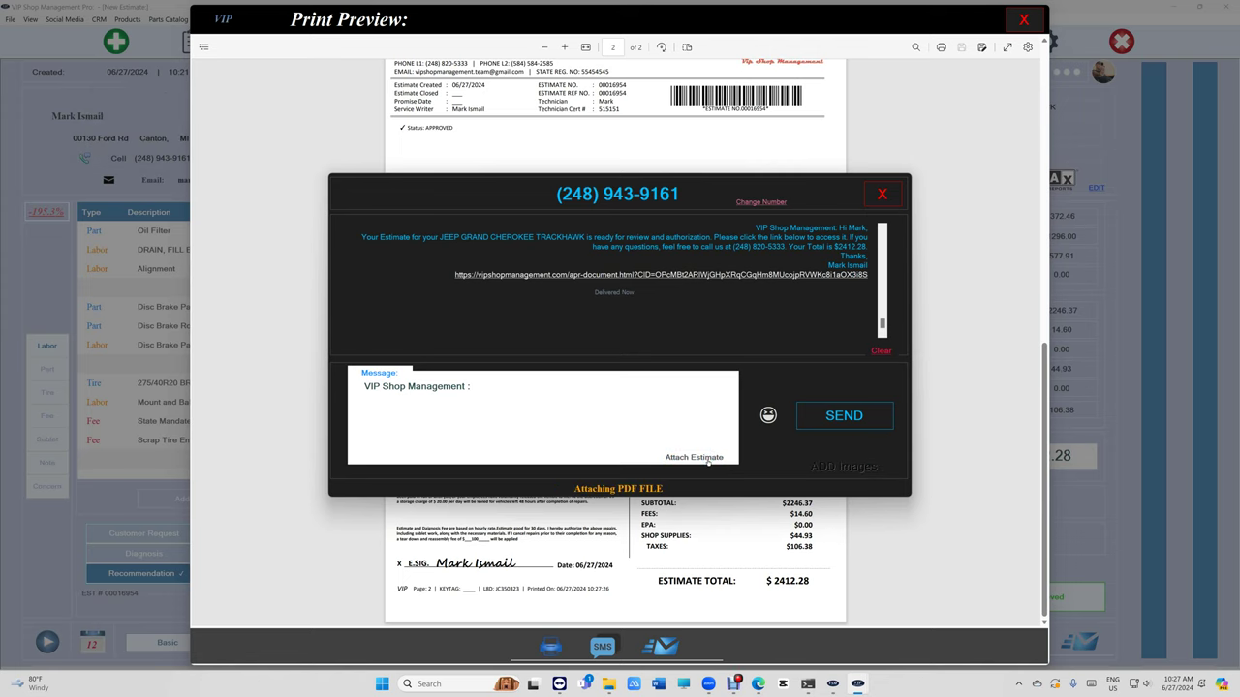
pyautogui.click(839, 417)
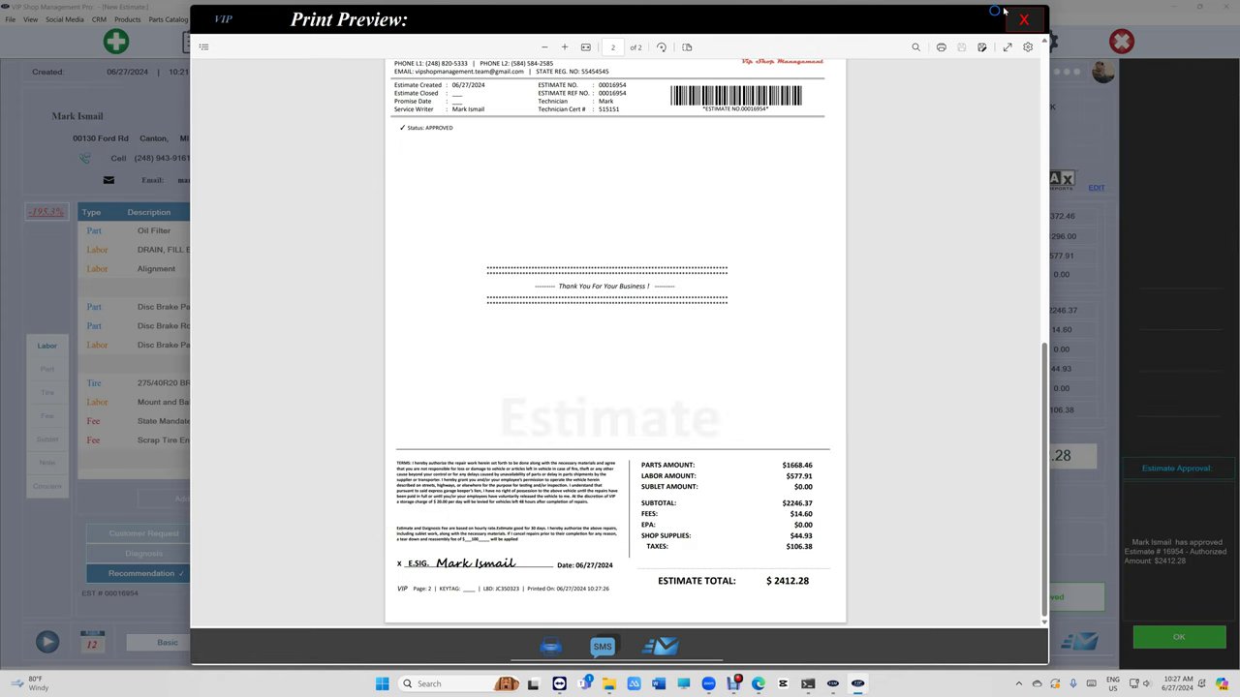
pyautogui.click(1024, 18)
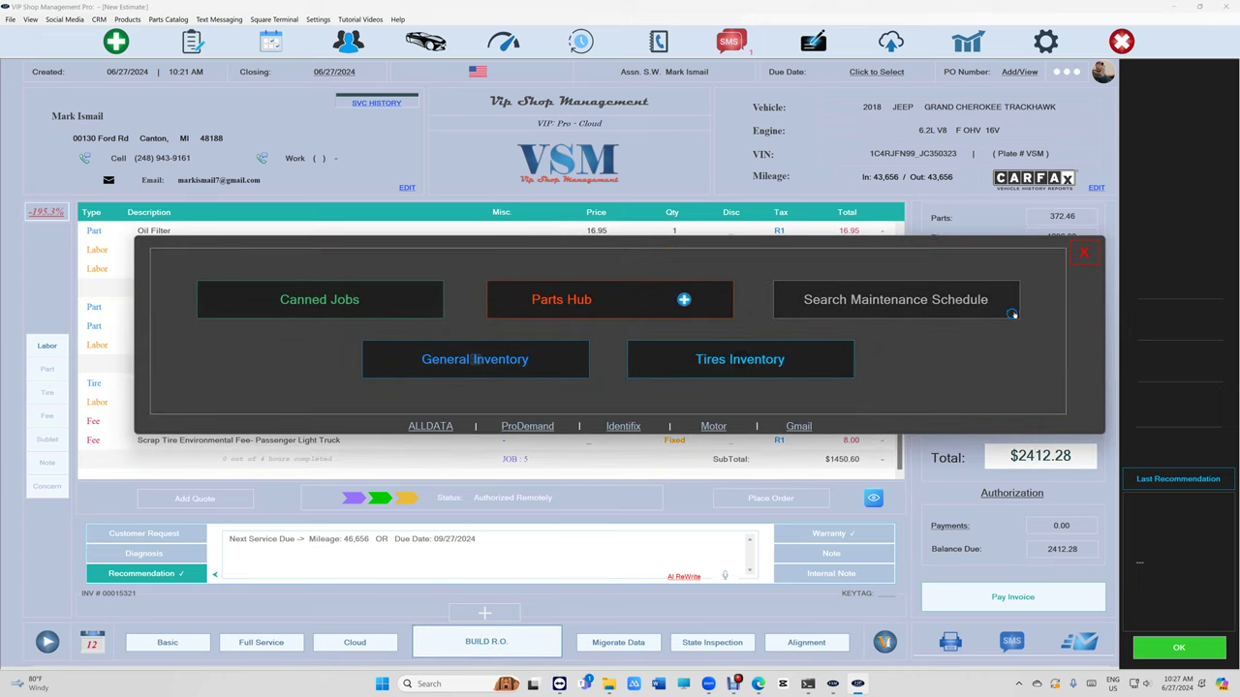
# - Record a $2412.28 cash payment on the invoice, leaving a 0.00 balance
pyautogui.click(1082, 255)
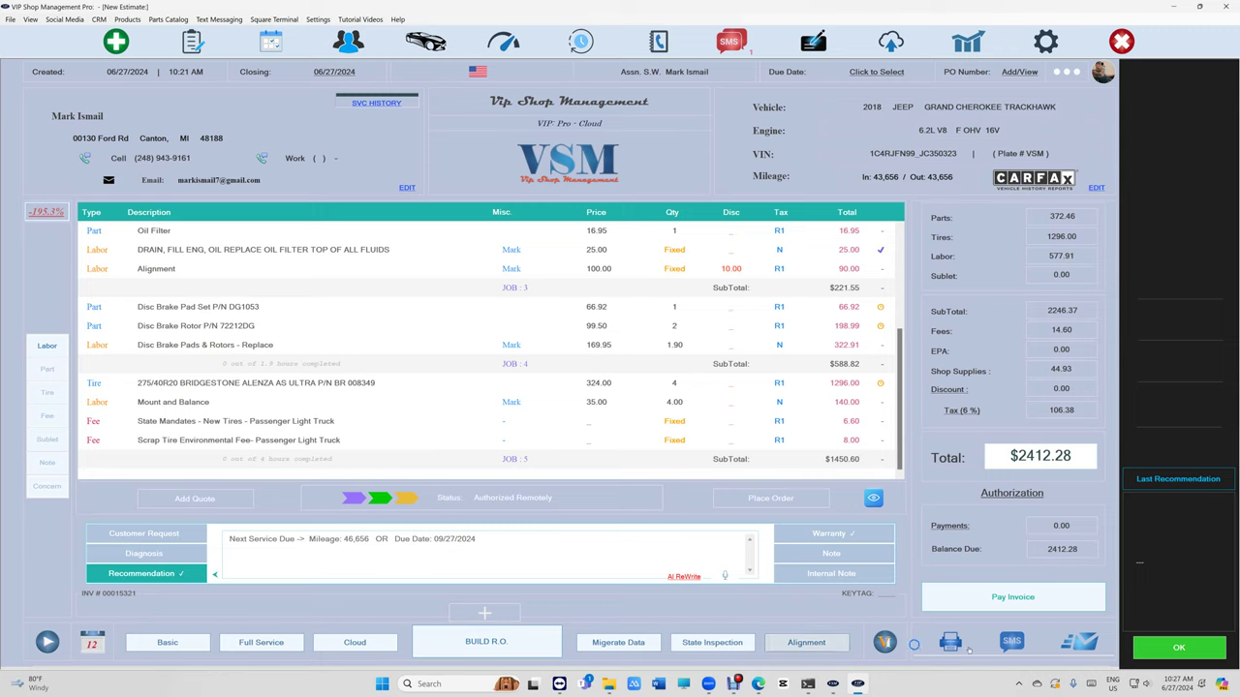
pyautogui.click(1177, 648)
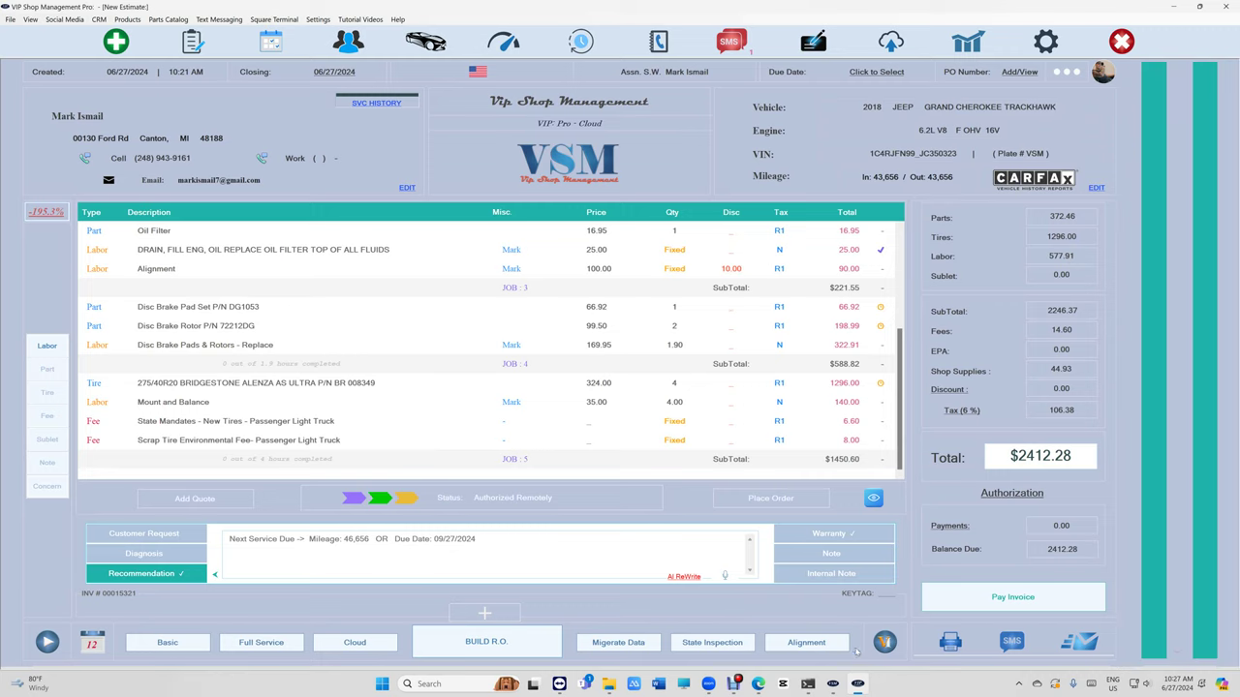
pyautogui.click(1039, 599)
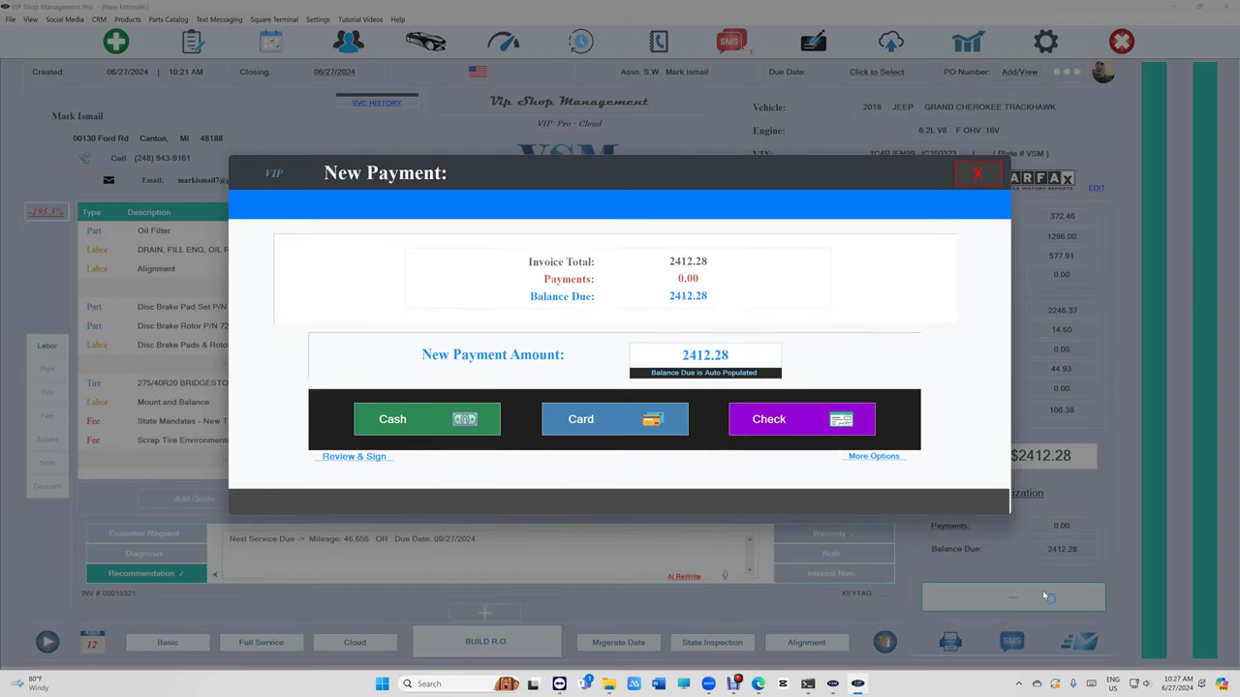
pyautogui.click(458, 422)
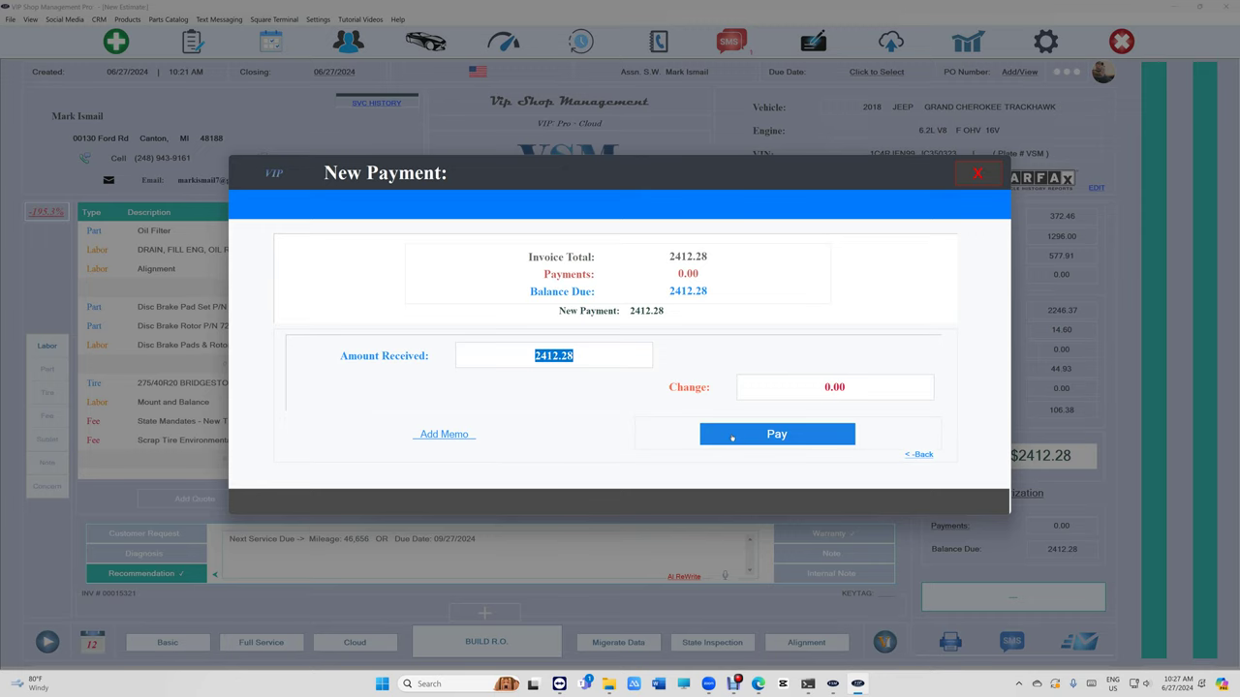
pyautogui.click(732, 437)
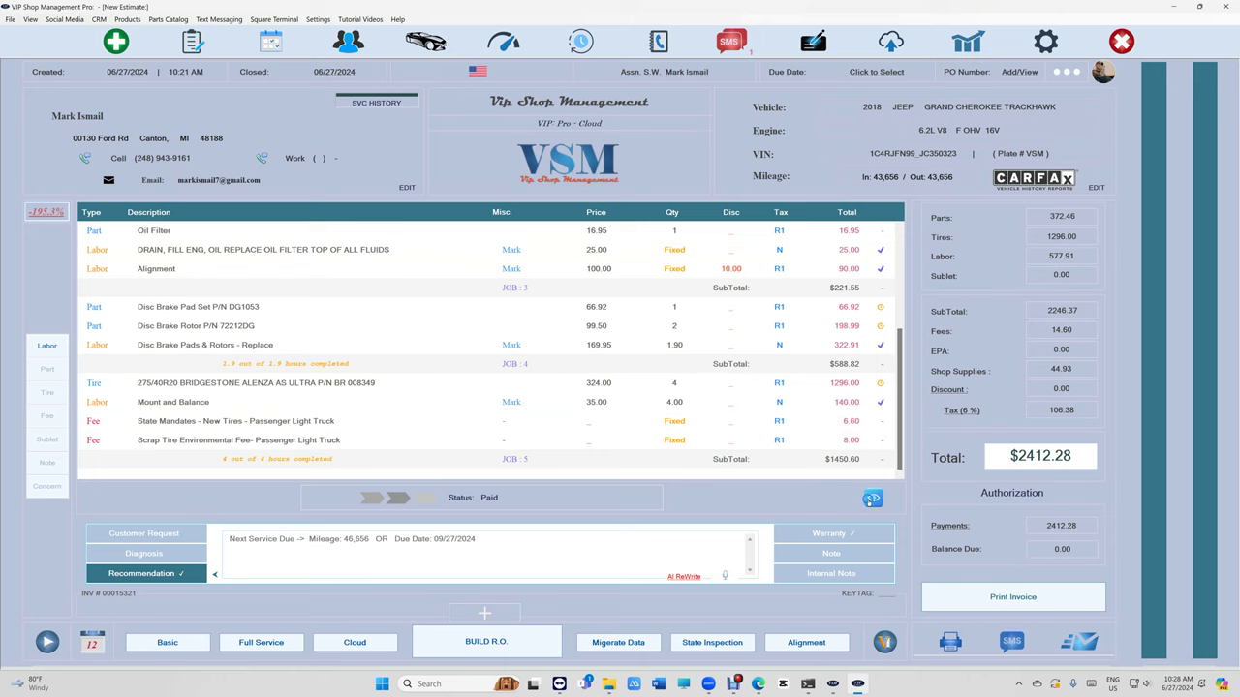
pyautogui.click(872, 499)
pyautogui.click(736, 587)
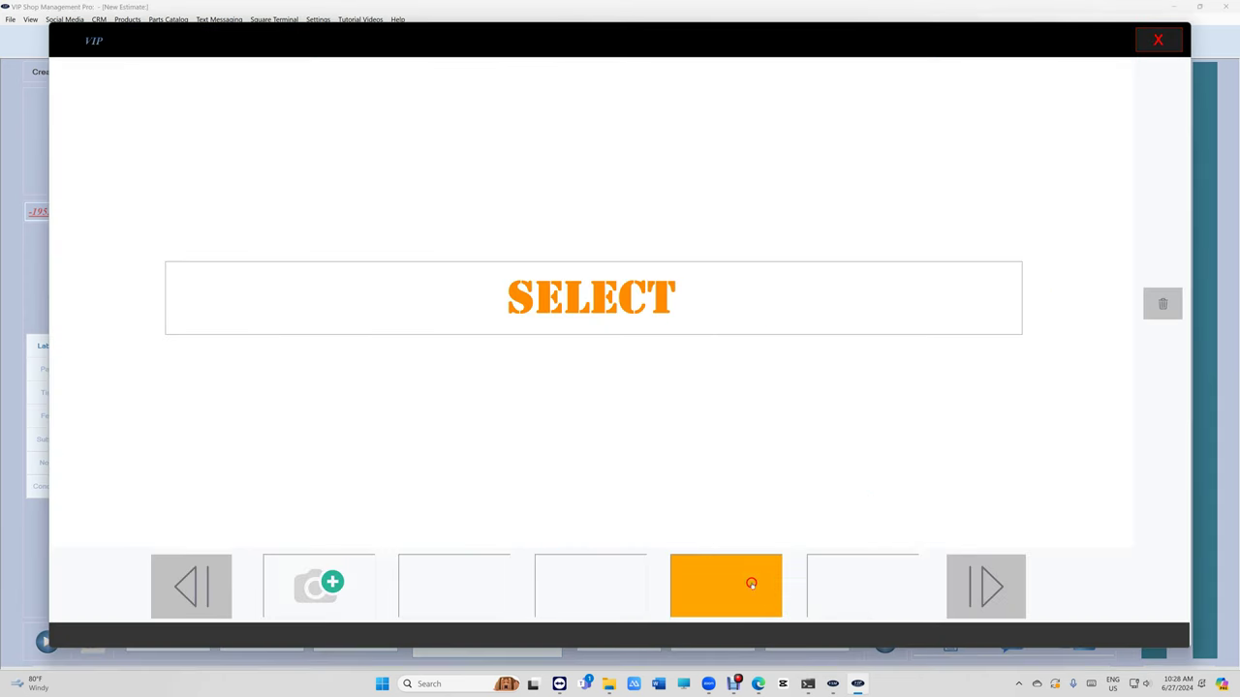
pyautogui.scroll(-10, 475, 426)
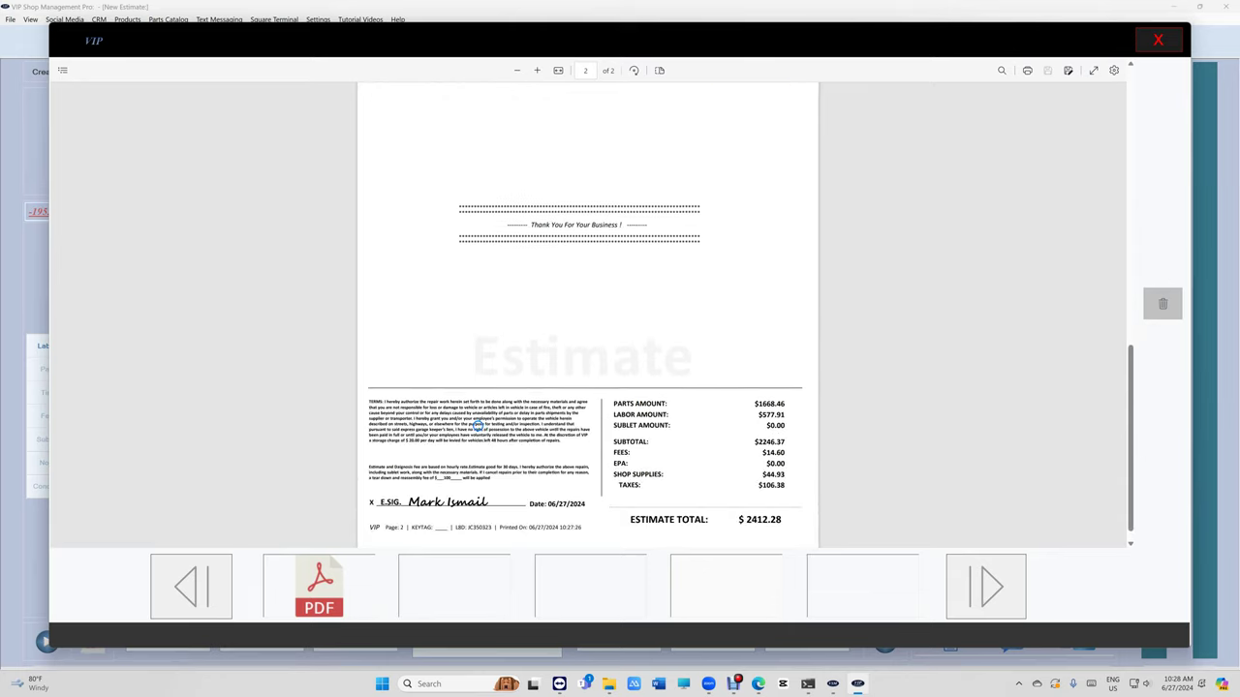
pyautogui.scroll(10, 478, 425)
pyautogui.click(1159, 40)
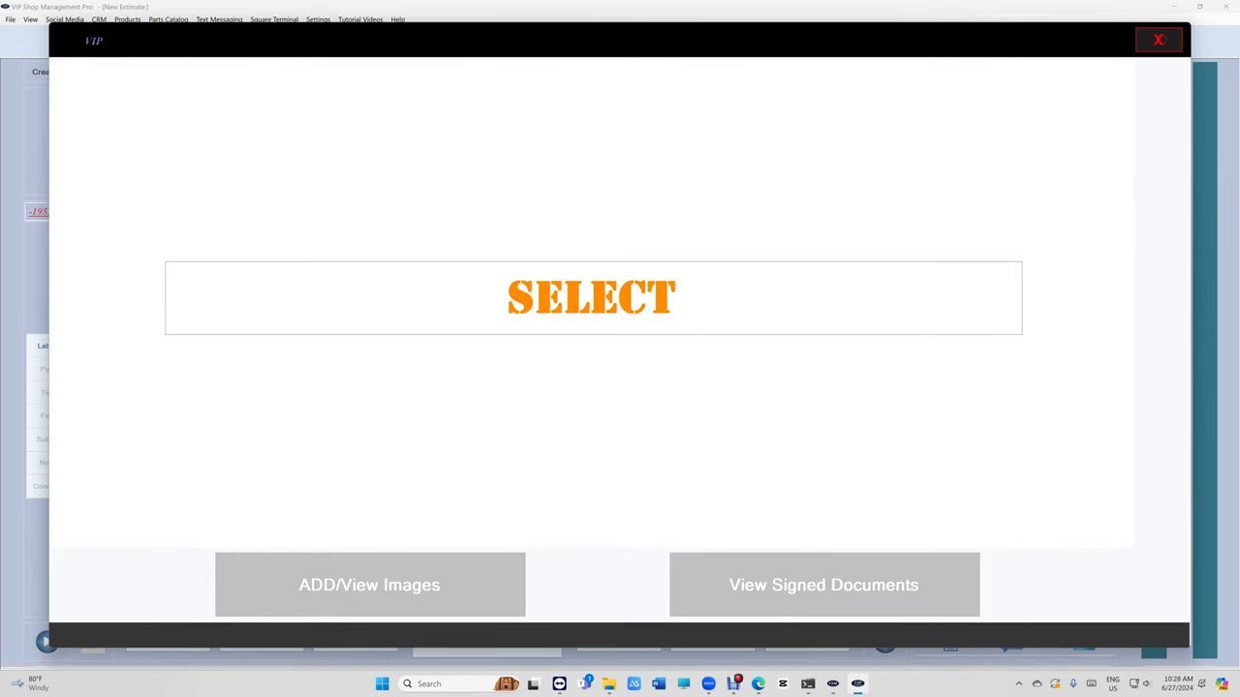
pyautogui.click(1142, 43)
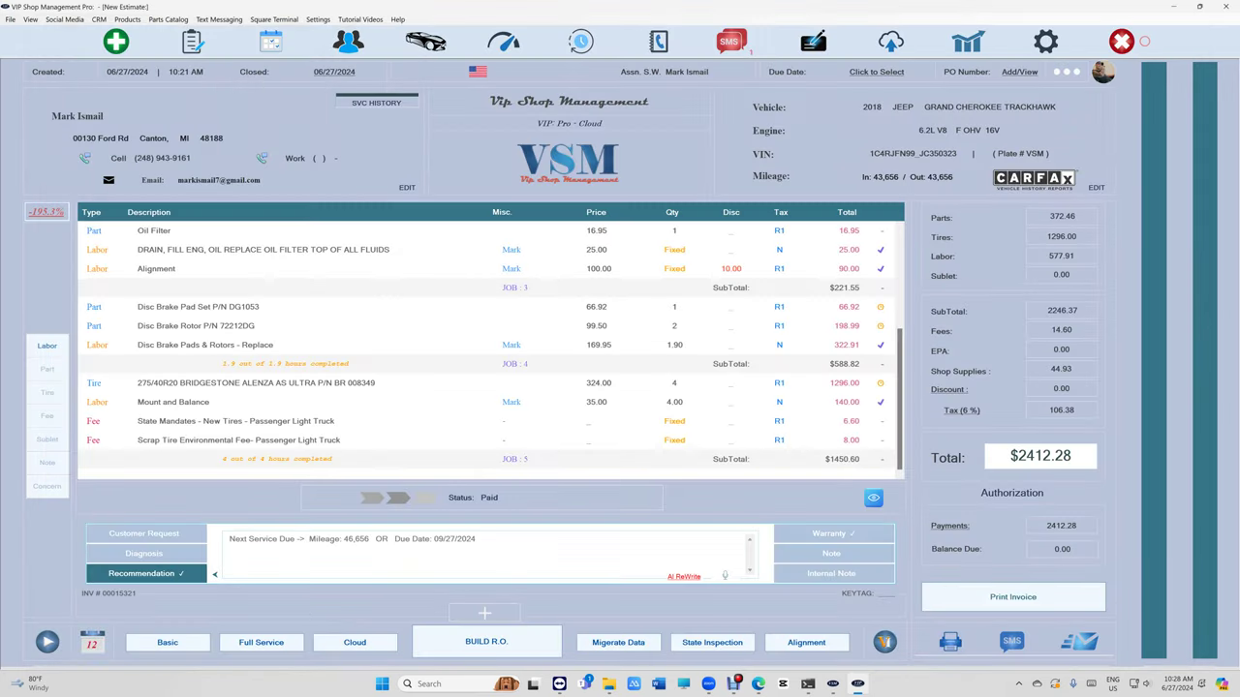